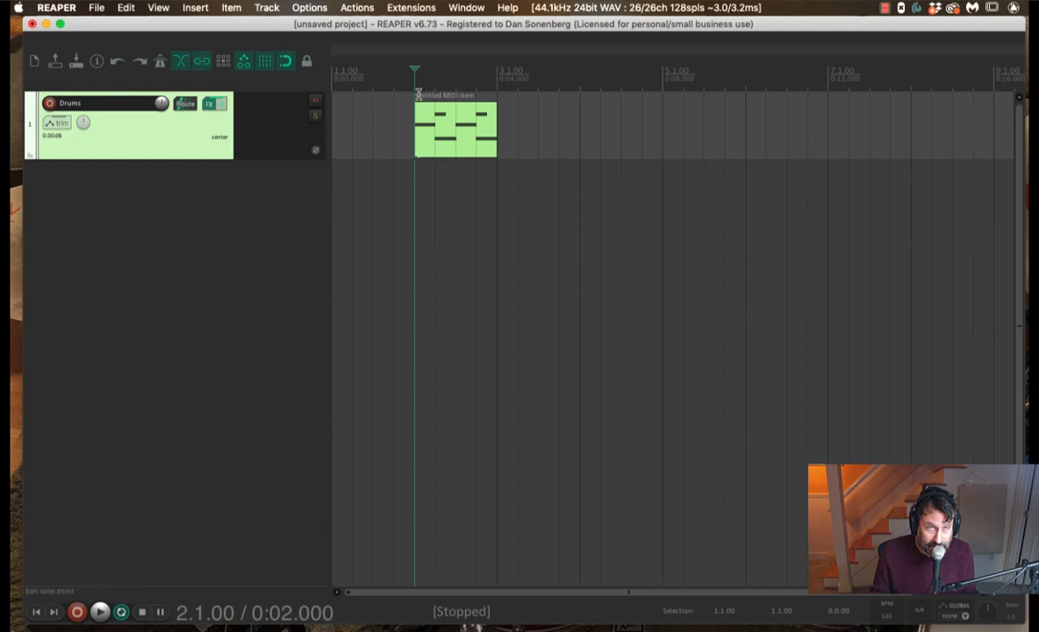
# Play back the drum MIDI item and try a time selection spanning it from 2.1.00 to 3.1.00.
pyautogui.press('space')
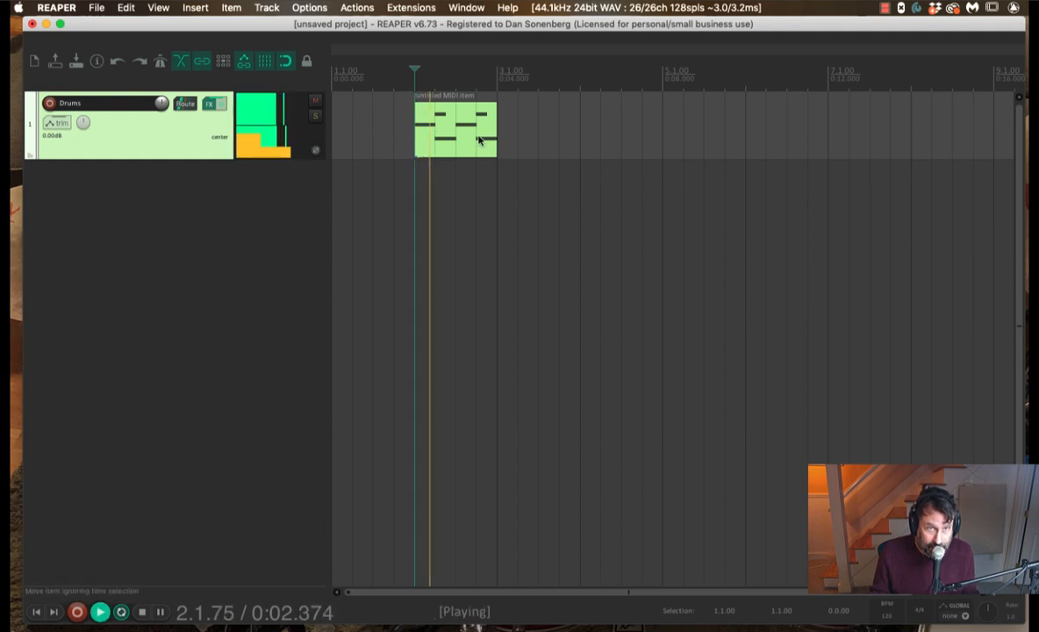
pyautogui.press('space')
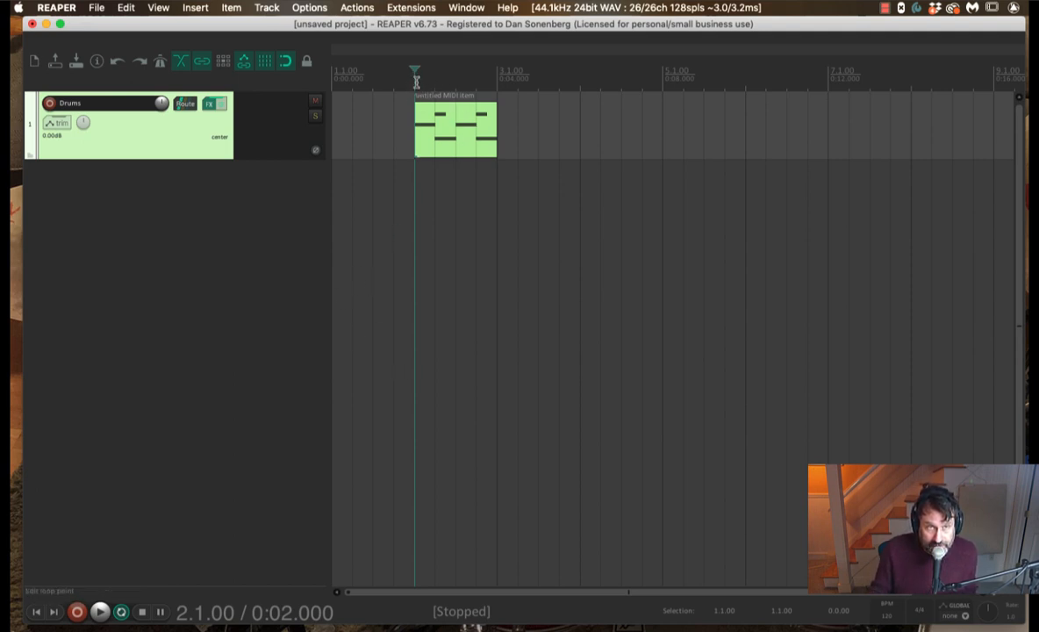
pyautogui.moveTo(416, 81); pyautogui.dragTo(505, 94)
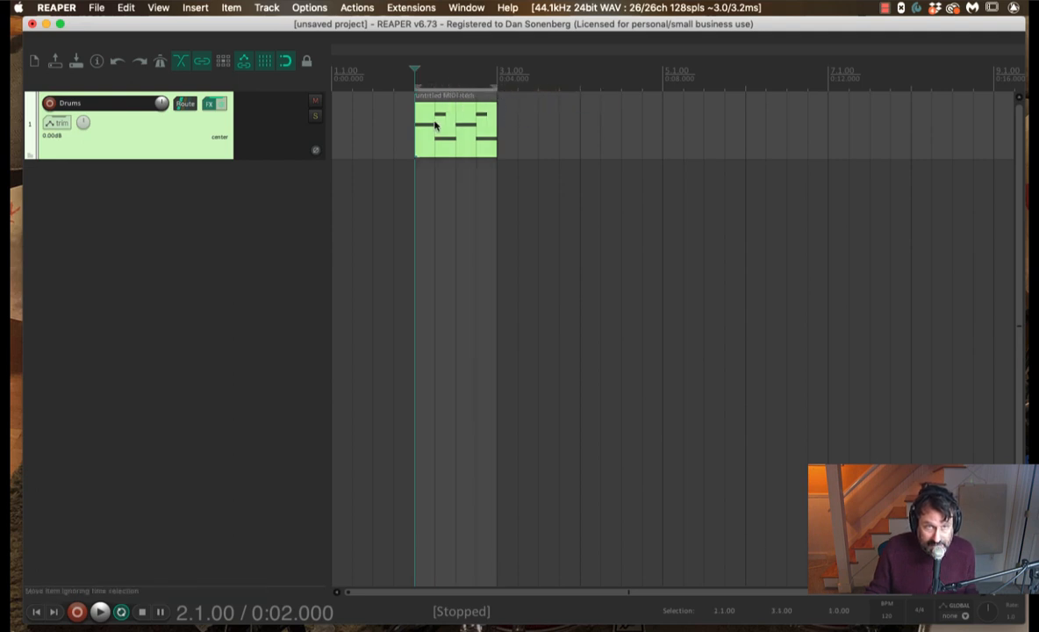
pyautogui.press('Escape')
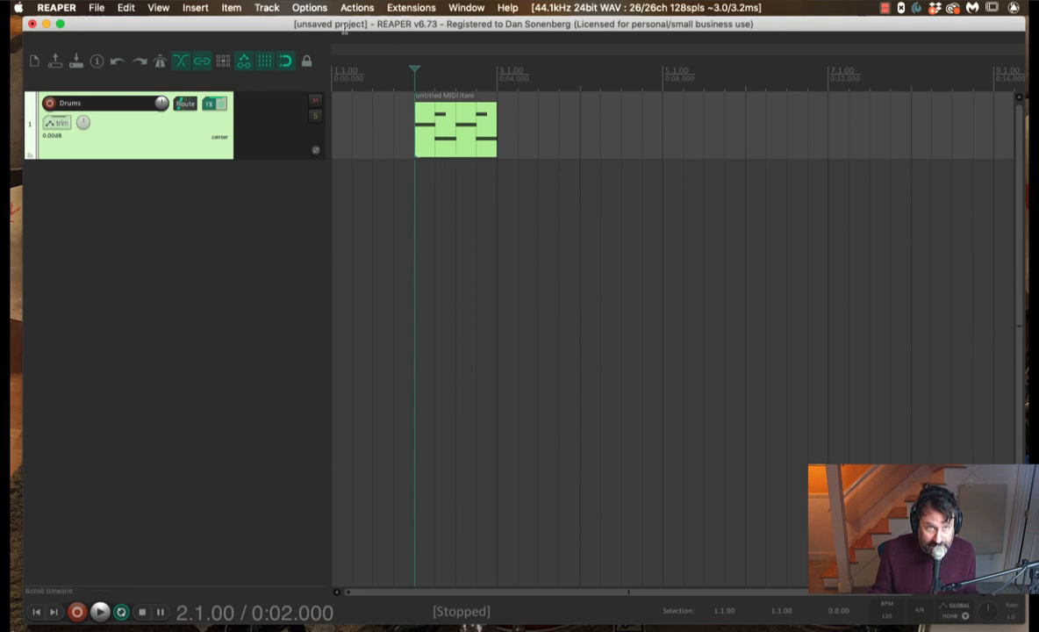
# Search the main action list for "item time selection" and select the action "Time selection: Set time selection to items".
pyautogui.hotkey('shift', '/')
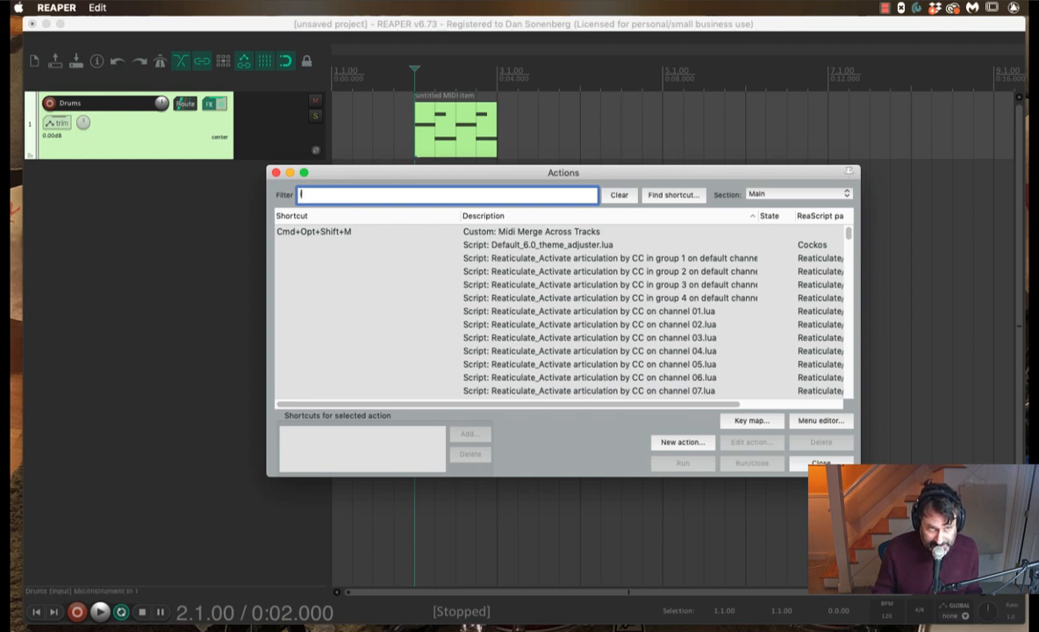
pyautogui.write('item time selection')
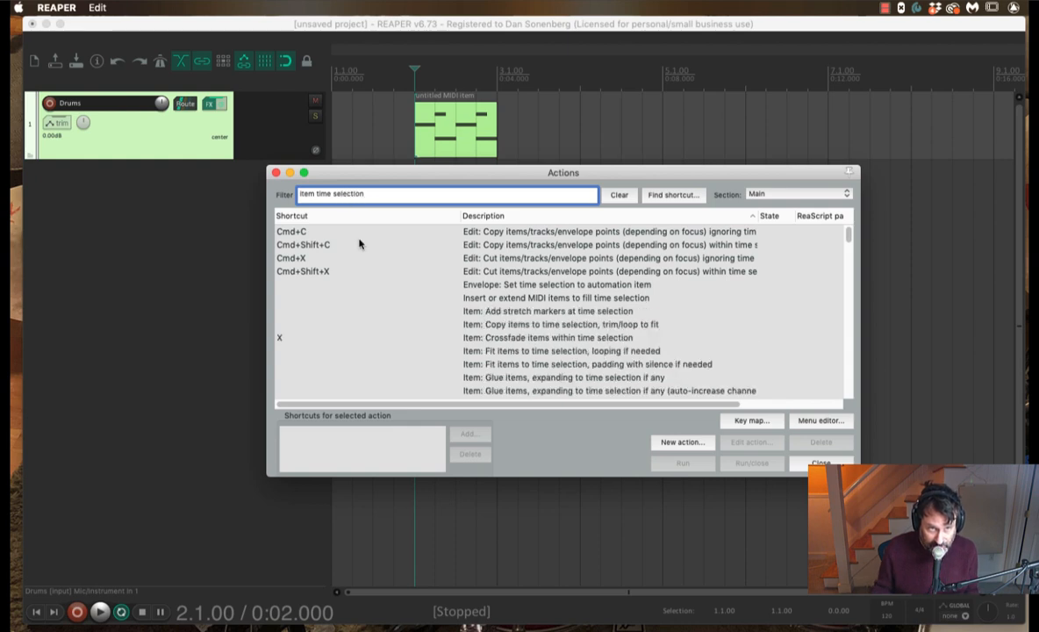
pyautogui.scroll(-15, 382, 288)
pyautogui.scroll(-10, 383, 288)
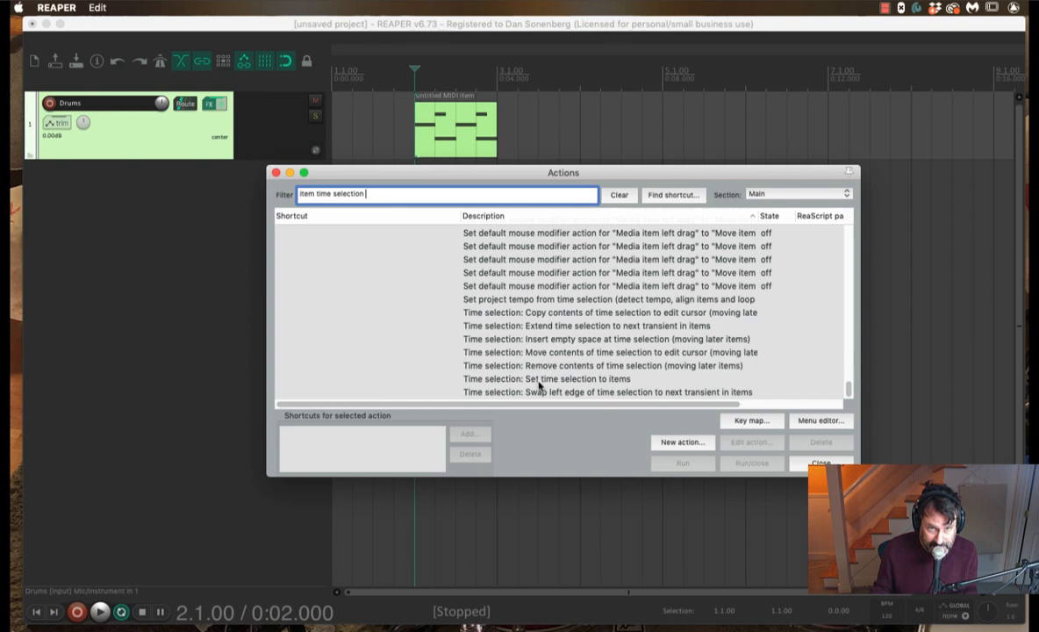
pyautogui.click(603, 378)
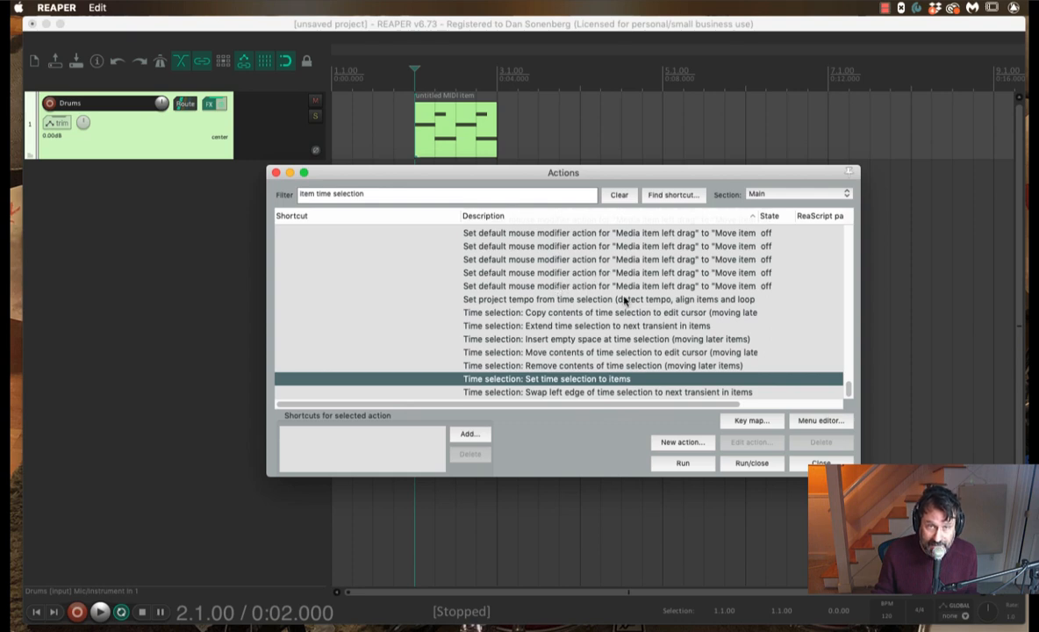
# Assign the shortcut Opt+Shift+T to the selected action, overriding the existing mapping, and close the action list.
pyautogui.click(465, 434)
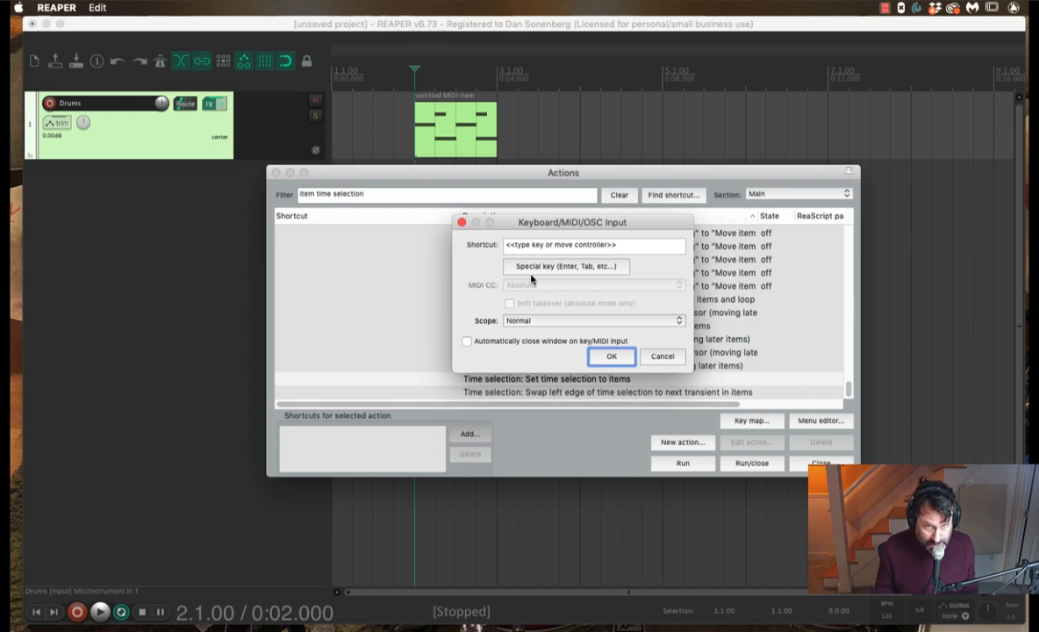
pyautogui.hotkey('alt', 'shift', 't')
pyautogui.click(608, 356)
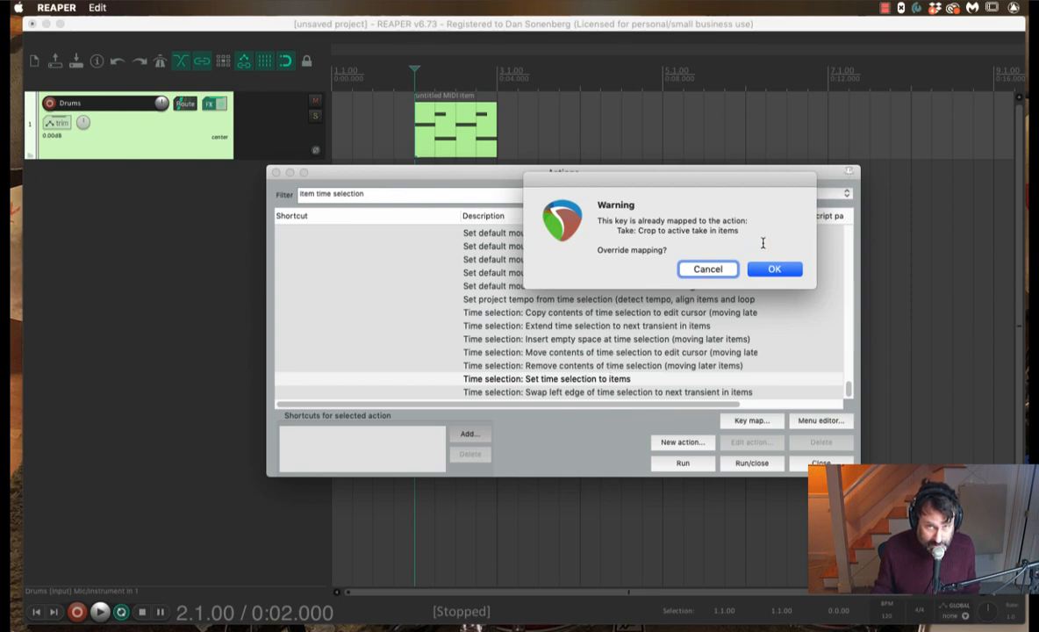
pyautogui.click(773, 272)
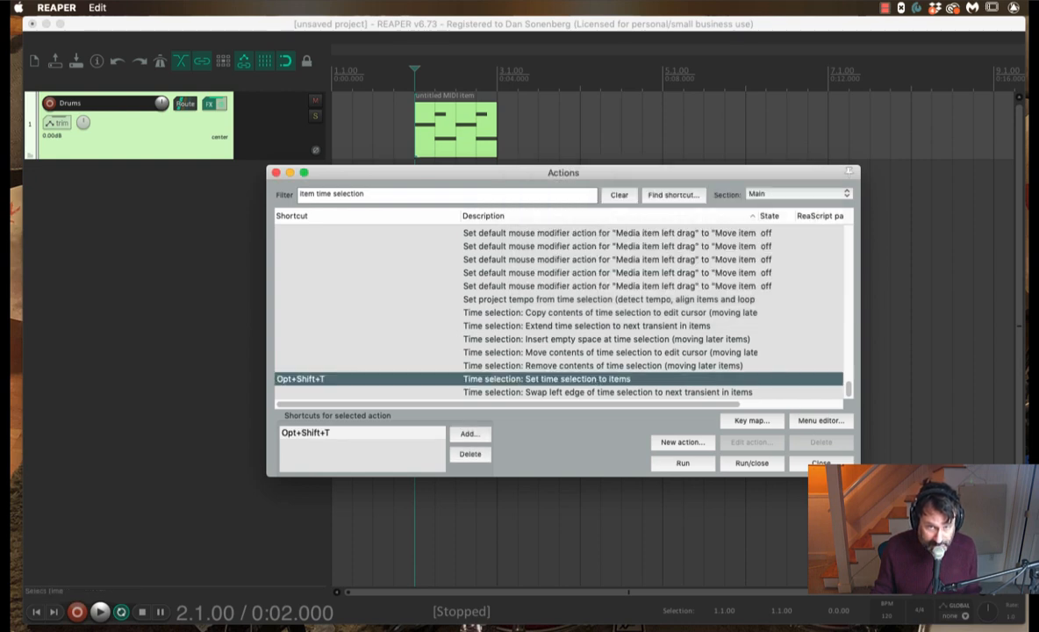
pyautogui.click(828, 463)
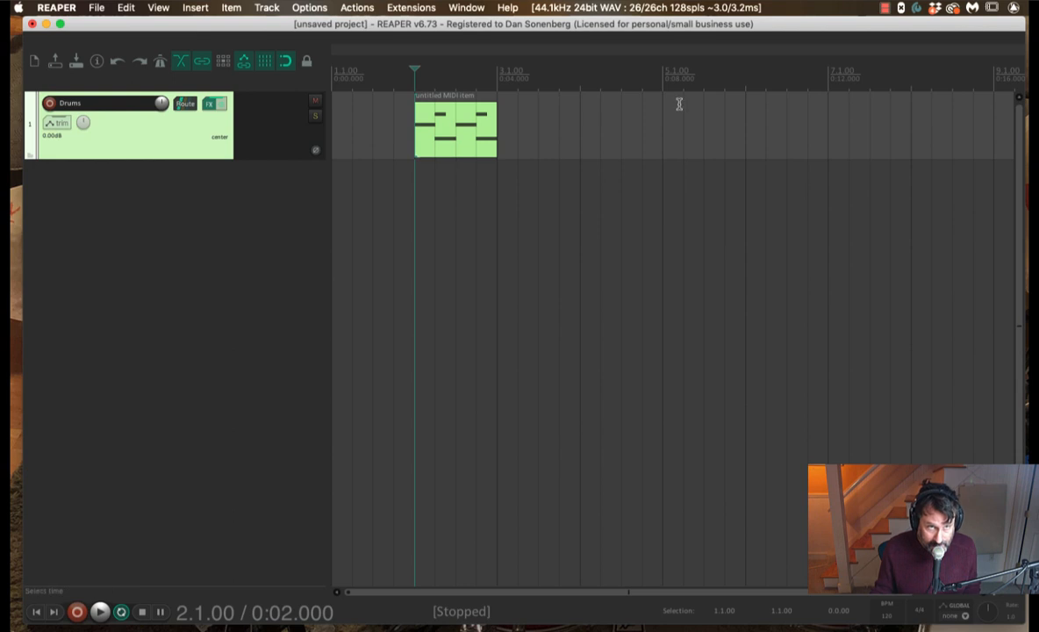
# Select the drum MIDI item, set the time selection to its length, and play it back briefly.
pyautogui.click(439, 118)
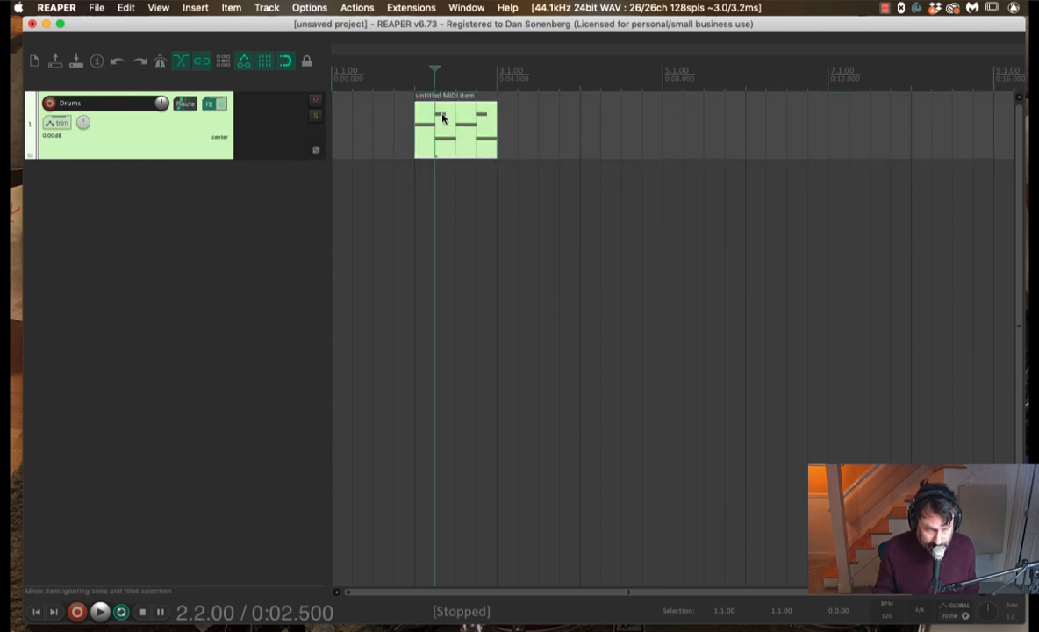
pyautogui.keyDown('shift'); pyautogui.doubleClick(442, 118); pyautogui.keyUp('shift')
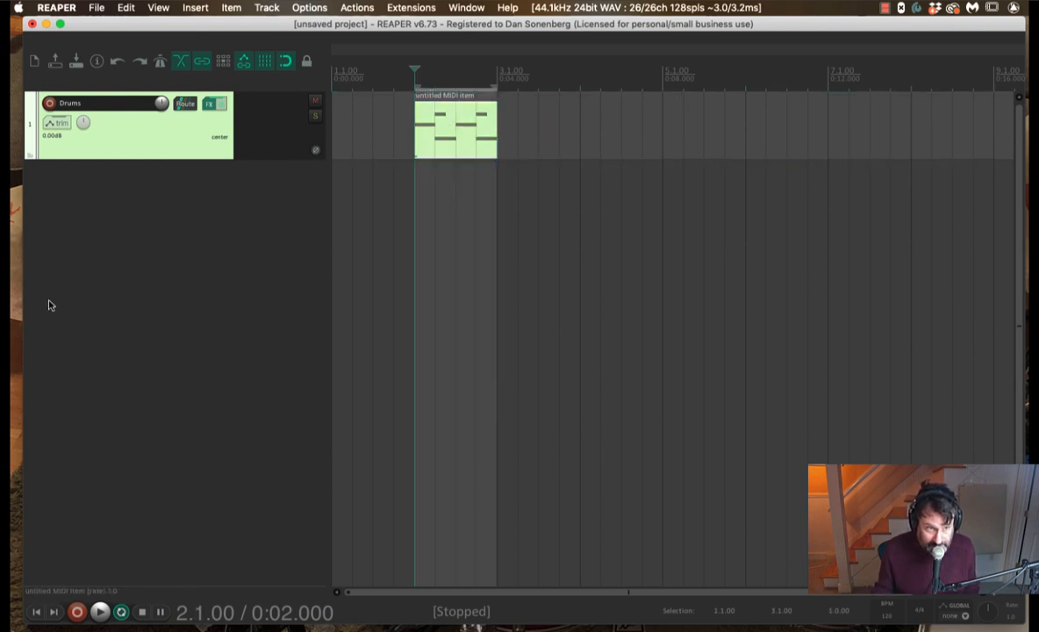
pyautogui.press('space')
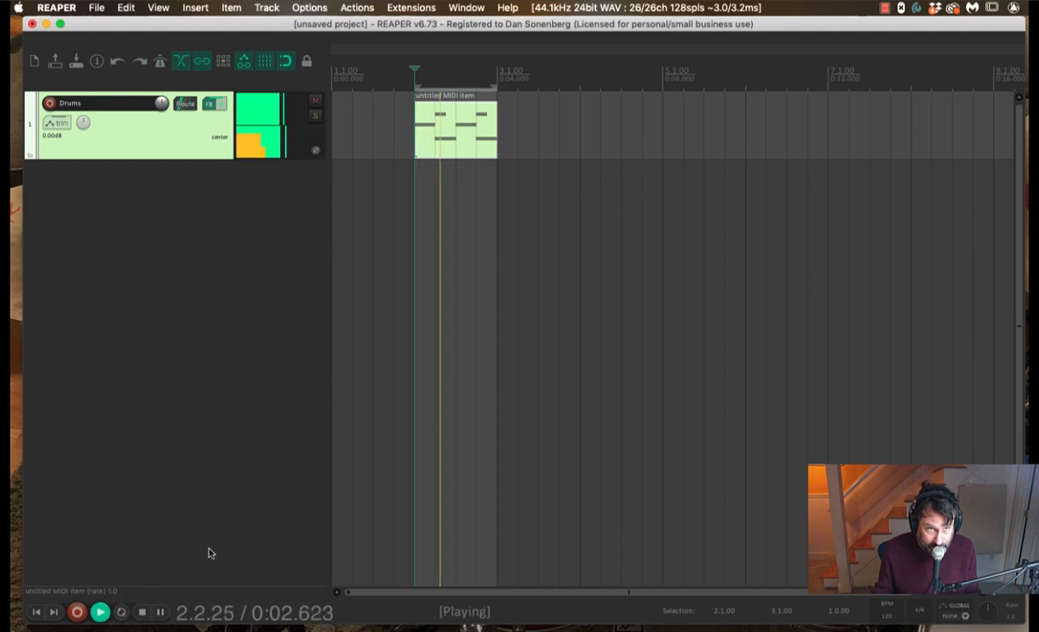
pyautogui.press('space')
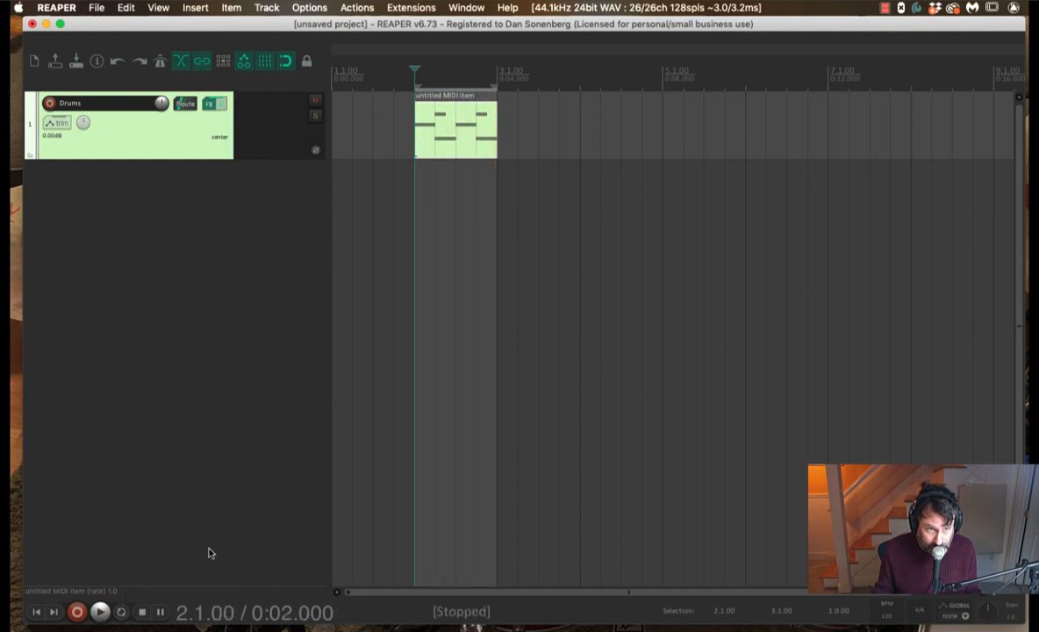
# Turn on repeat and play the time selection as a loop.
pyautogui.click(121, 611)
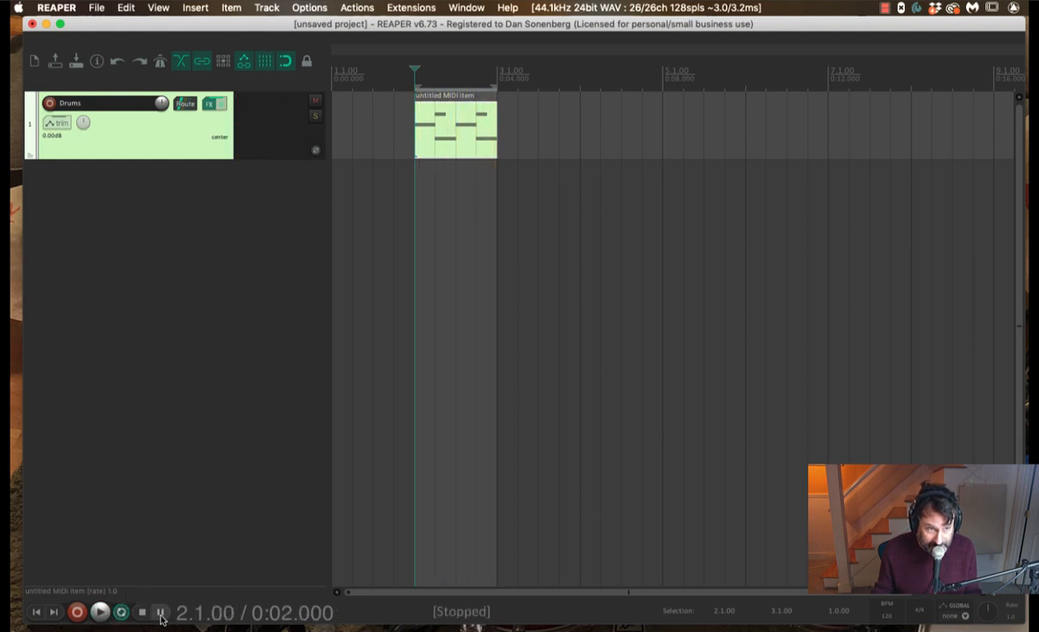
pyautogui.press('space')
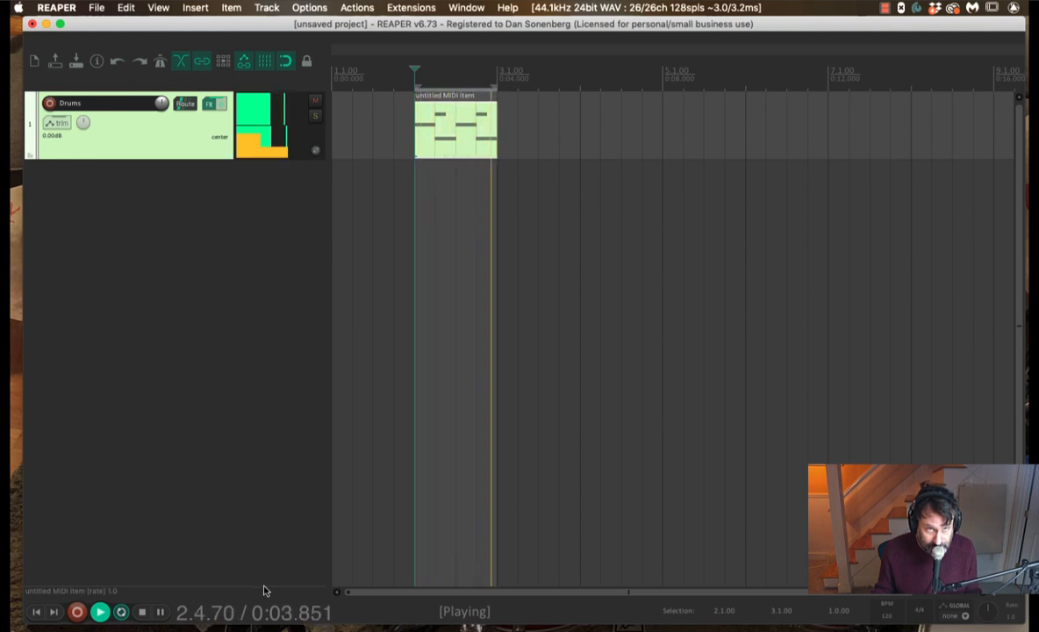
pyautogui.press('space')
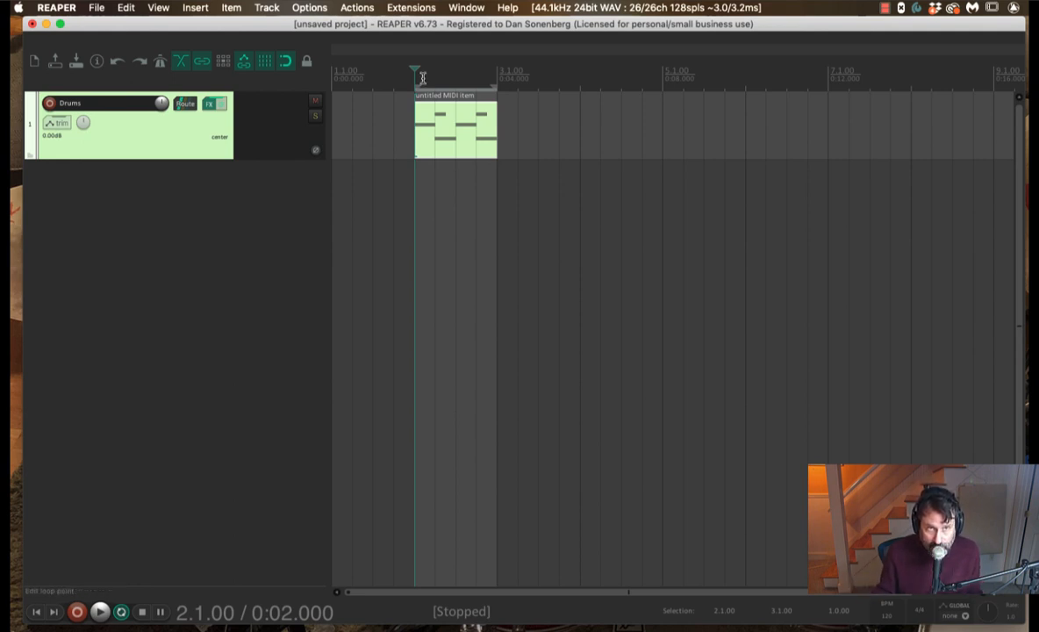
# Open the drum item in the MIDI editor, and move and resize its window to fit the screen.
pyautogui.doubleClick(465, 123)
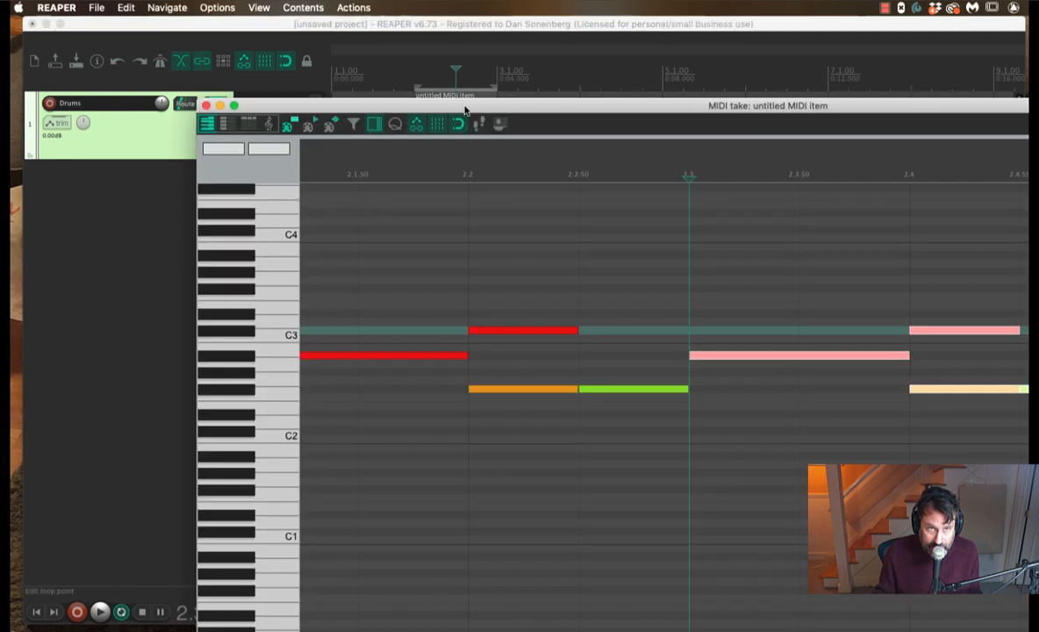
pyautogui.moveTo(464, 108); pyautogui.dragTo(322, 7)
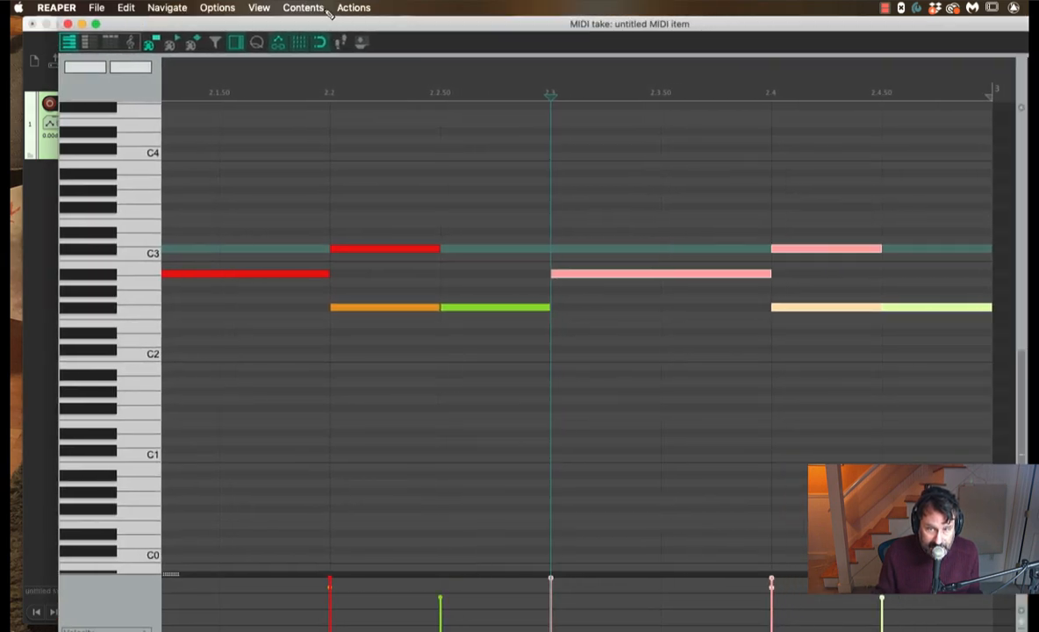
pyautogui.moveTo(1037, 631)
pyautogui.mouseDown()
pyautogui.moveTo(1036, 607)
pyautogui.moveTo(1035, 626)
pyautogui.mouseUp()
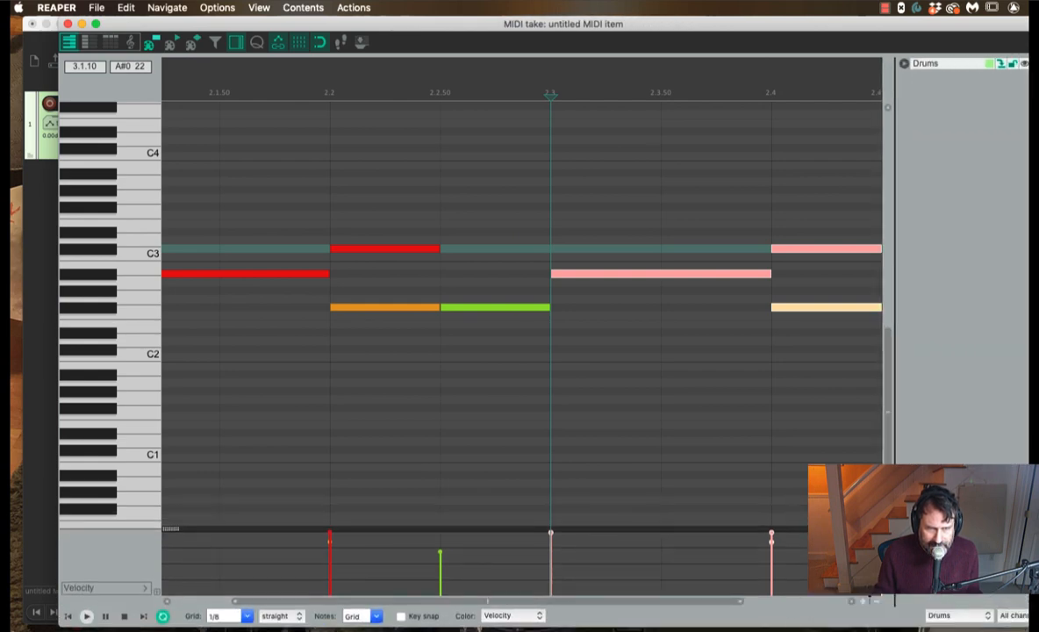
pyautogui.press('space')
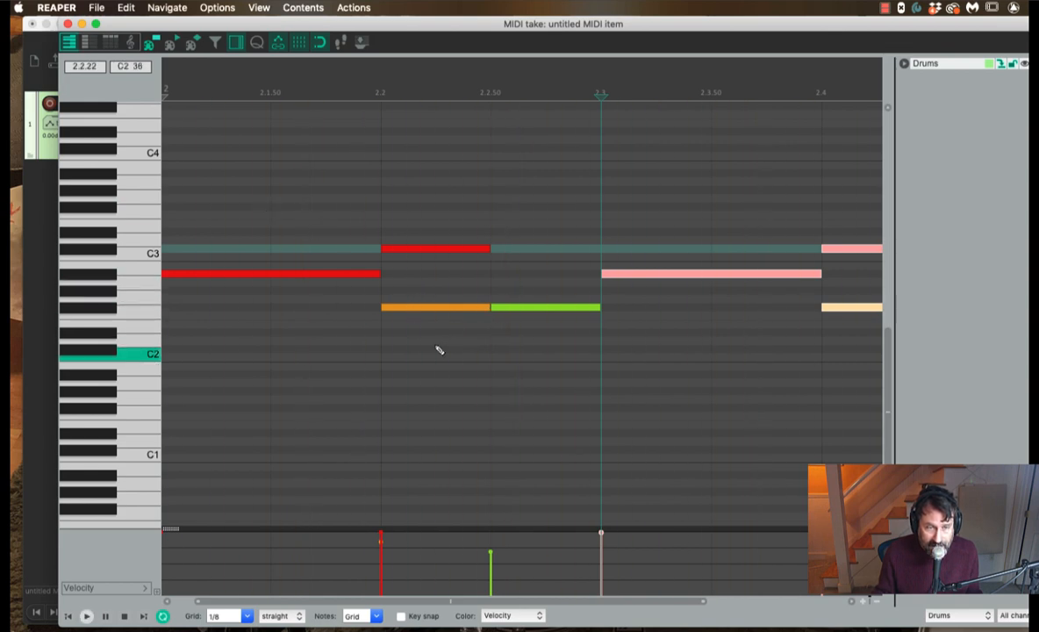
# Switch the MIDI editor's 1/8 grid between straight and swing to compare them, leaving it on swing.
pyautogui.click(287, 616)
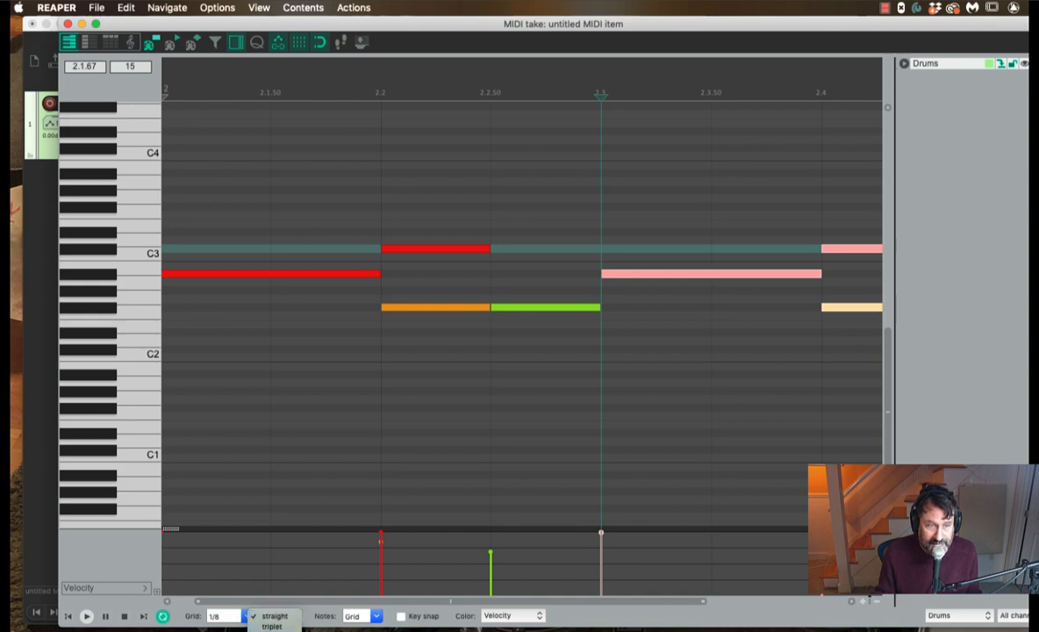
pyautogui.click(274, 631)
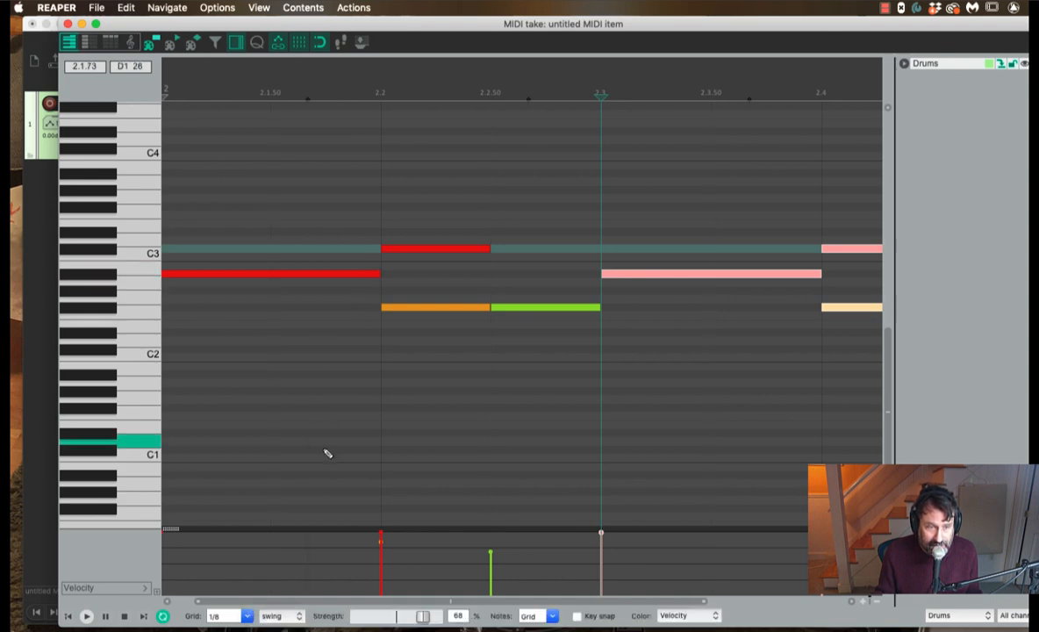
pyautogui.click(275, 616)
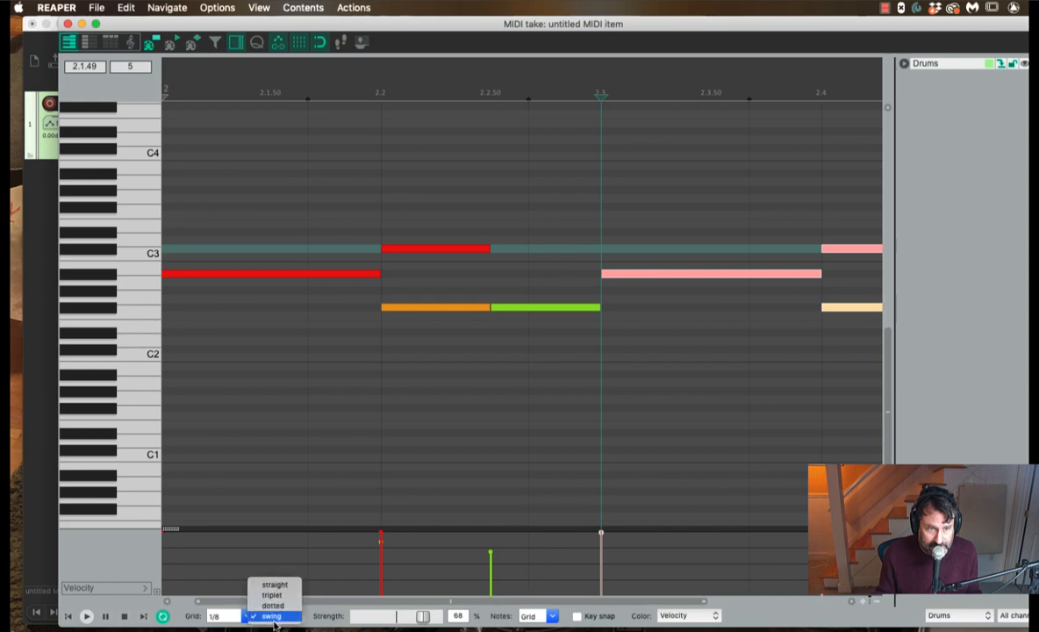
pyautogui.click(273, 584)
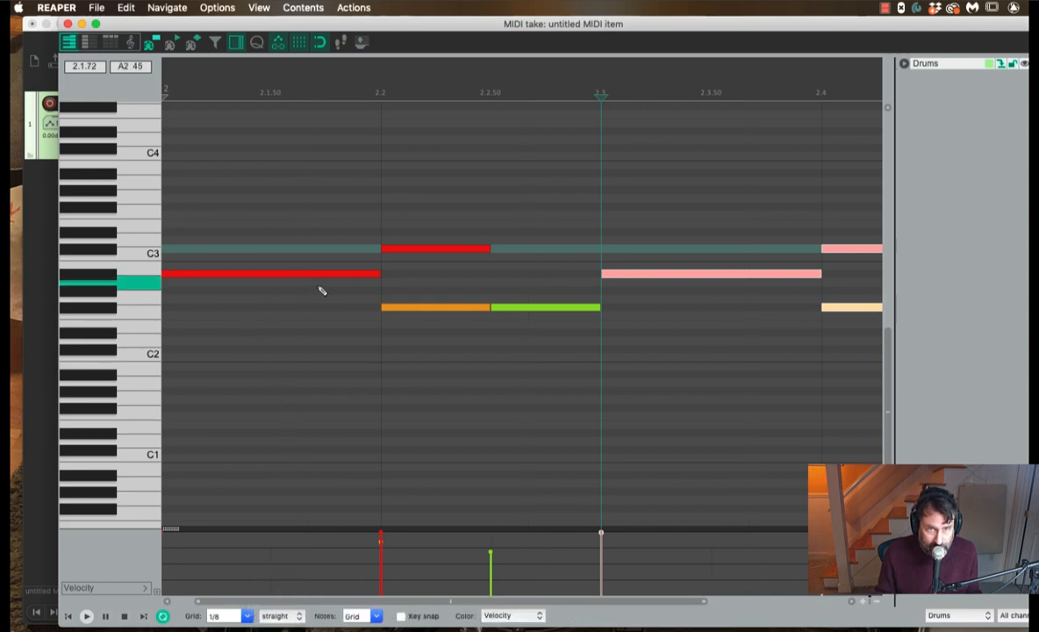
pyautogui.click(279, 616)
pyautogui.click(273, 631)
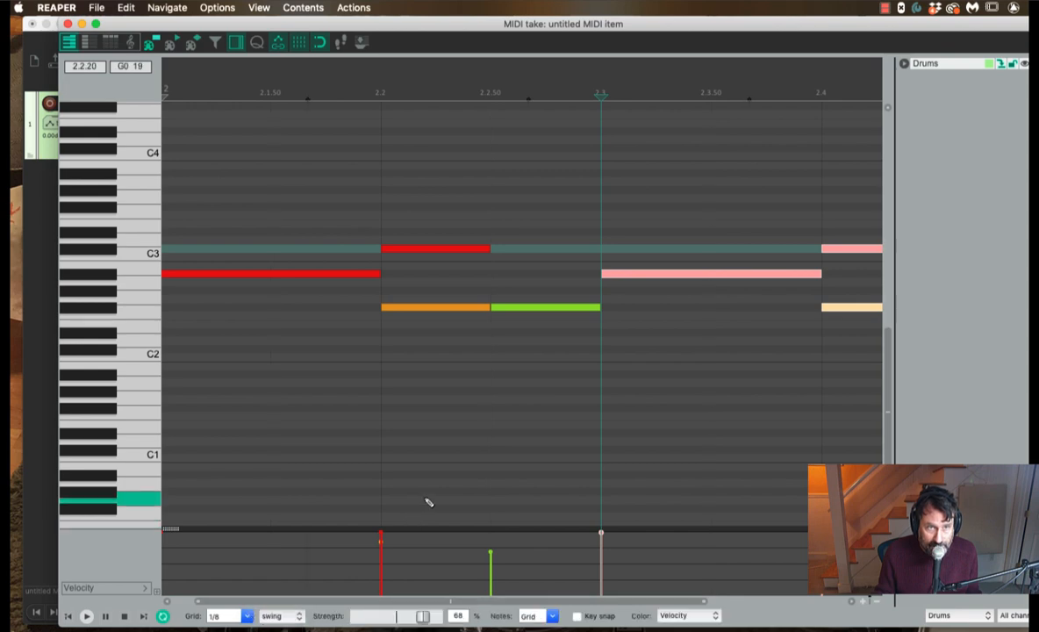
# Play the looped drum pattern in the MIDI editor with the whole measure in view.
pyautogui.press('space')
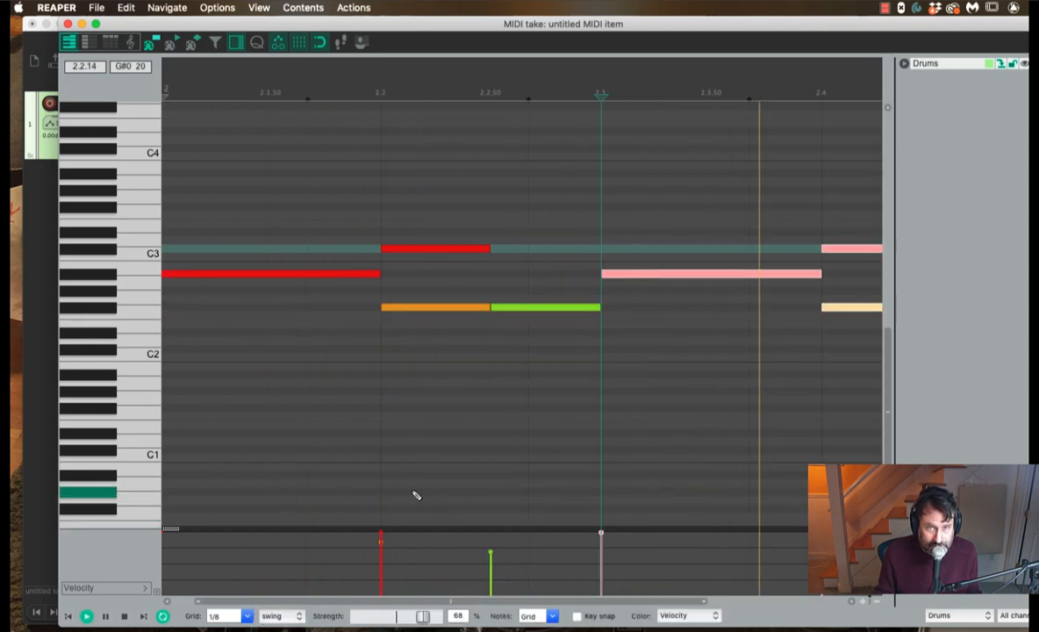
pyautogui.press('space')
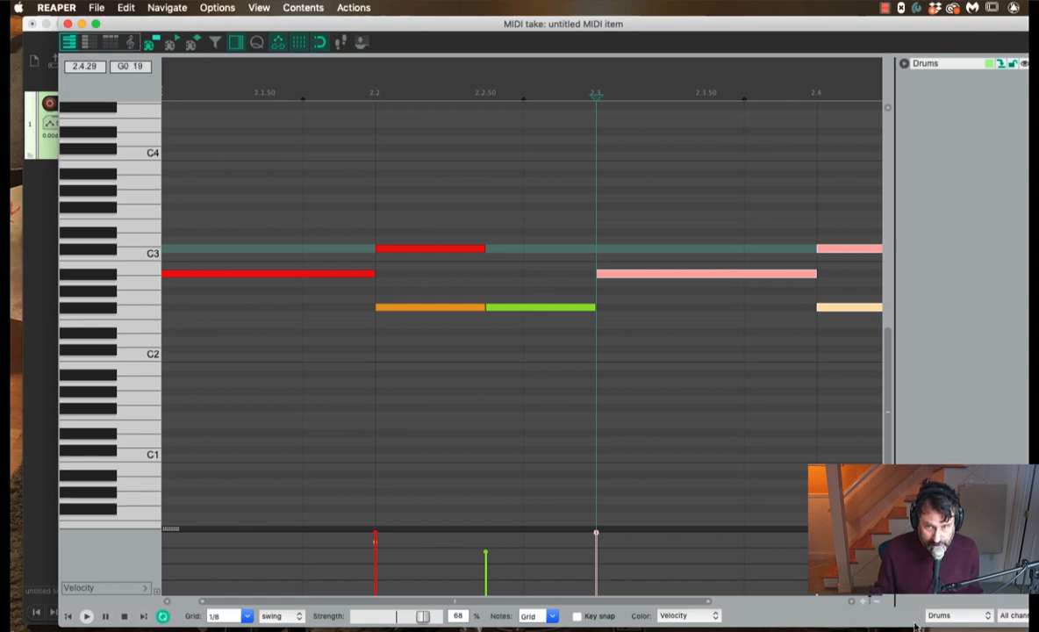
pyautogui.click(873, 602)
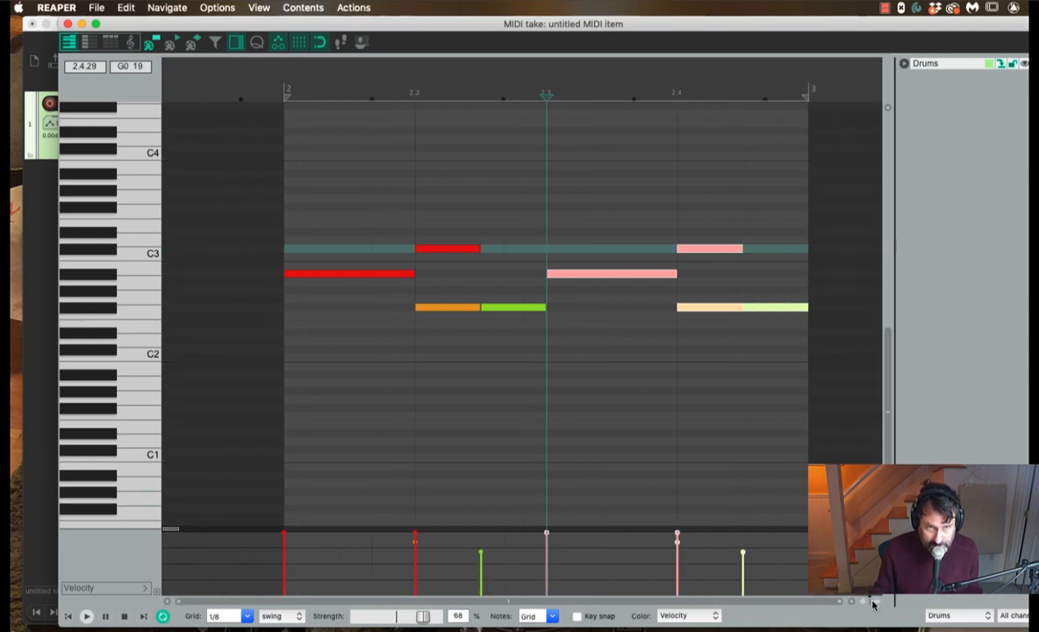
pyautogui.press('space')
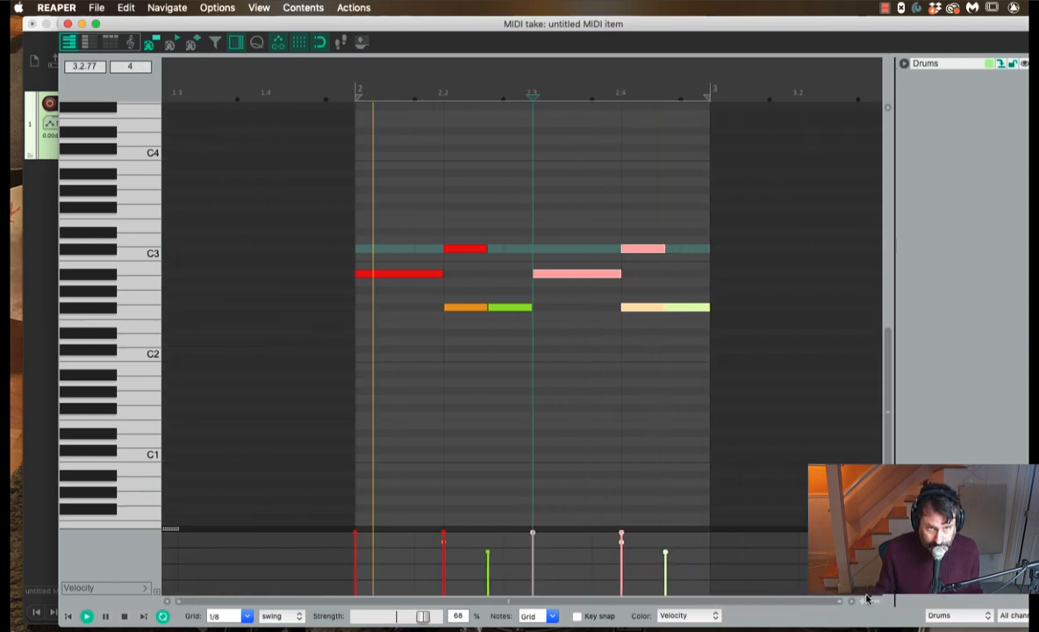
pyautogui.press('space')
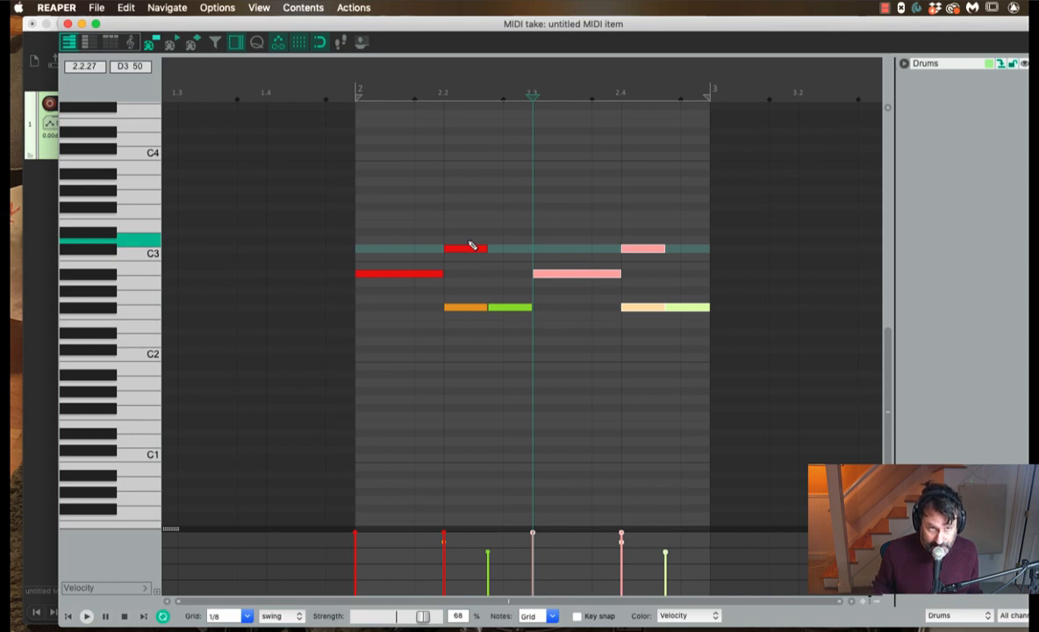
# Filter the MIDI editor's action list for "quantize grid" and pick the "Quantize notes position to grid" action.
pyautogui.hotkey('shift', '/')
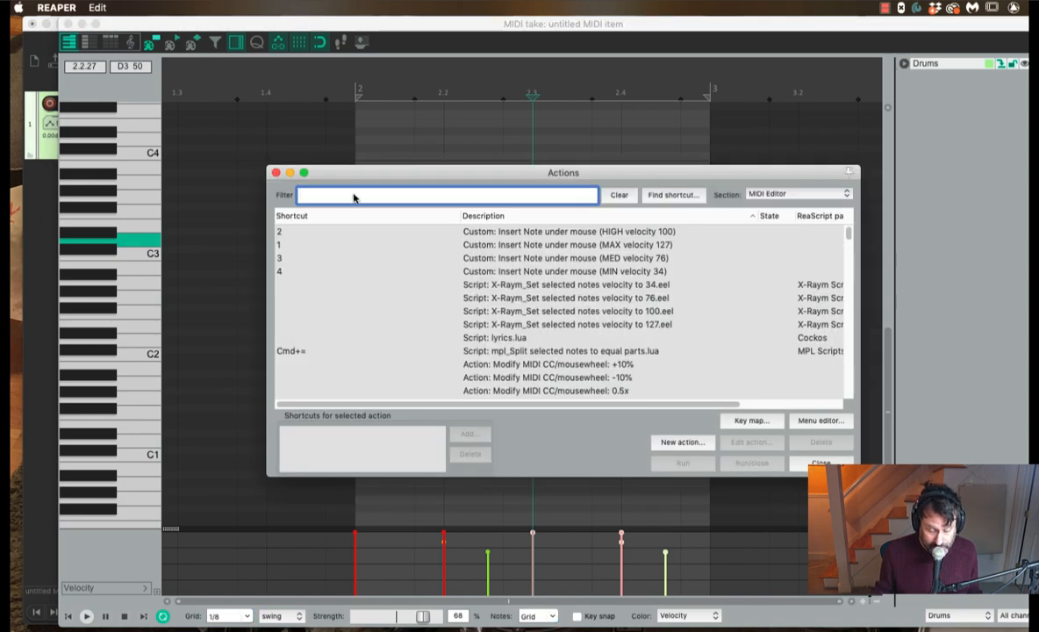
pyautogui.write('quantize')
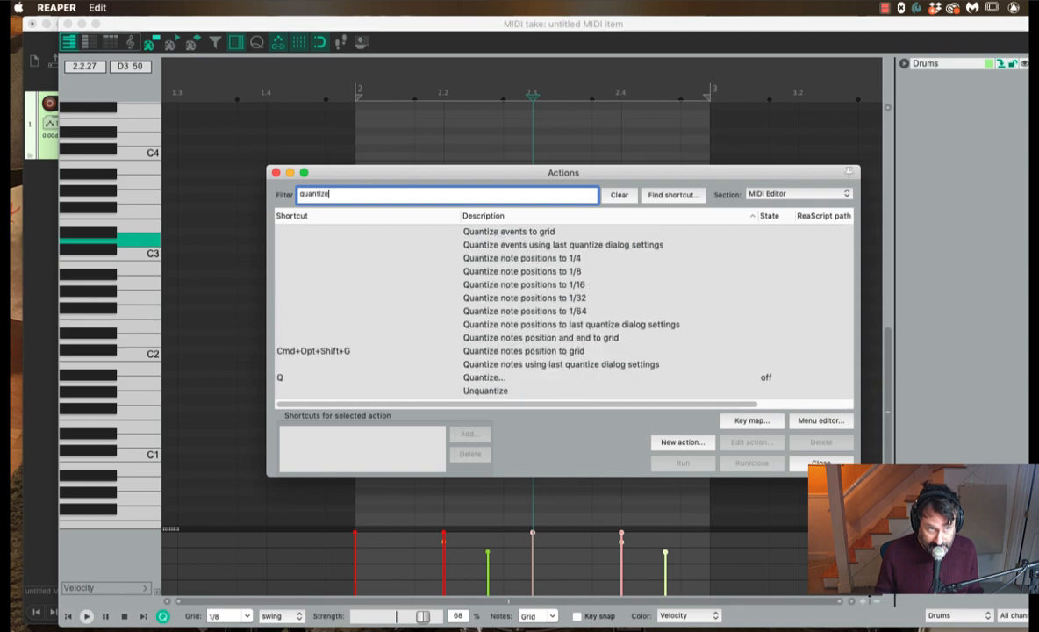
pyautogui.write(' grid')
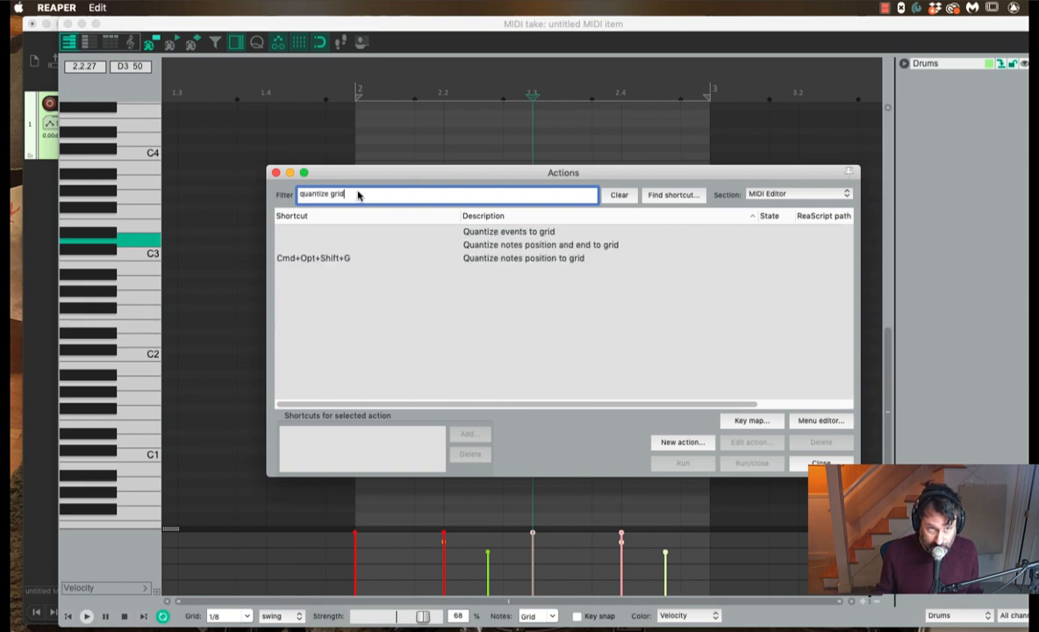
pyautogui.click(309, 259)
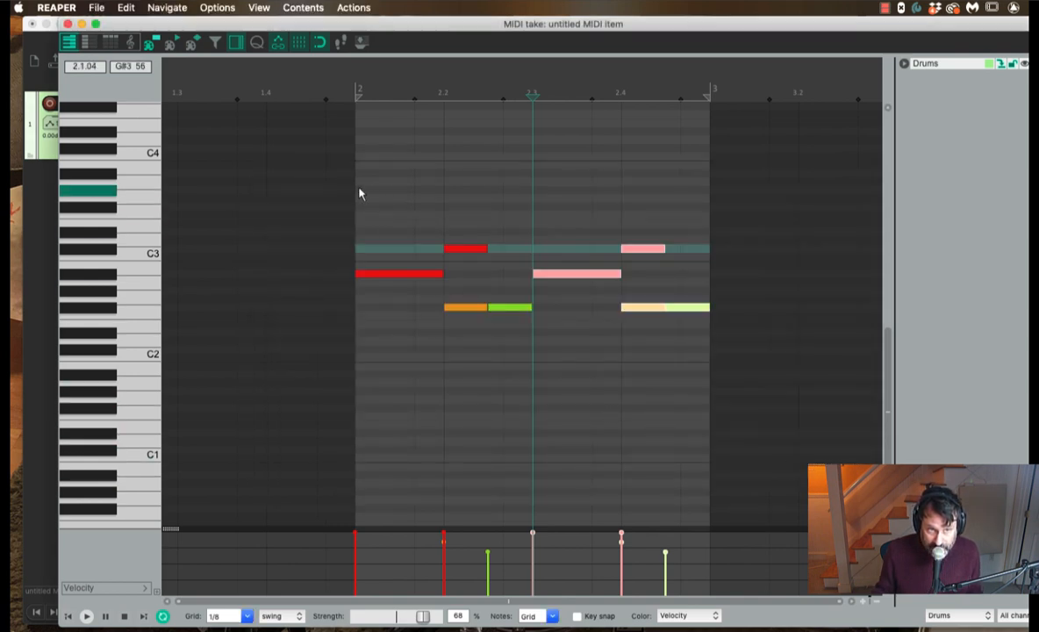
# Select all the drum notes in measure 2 and play the loop with its straight timing.
pyautogui.moveTo(359, 193); pyautogui.dragTo(711, 374)
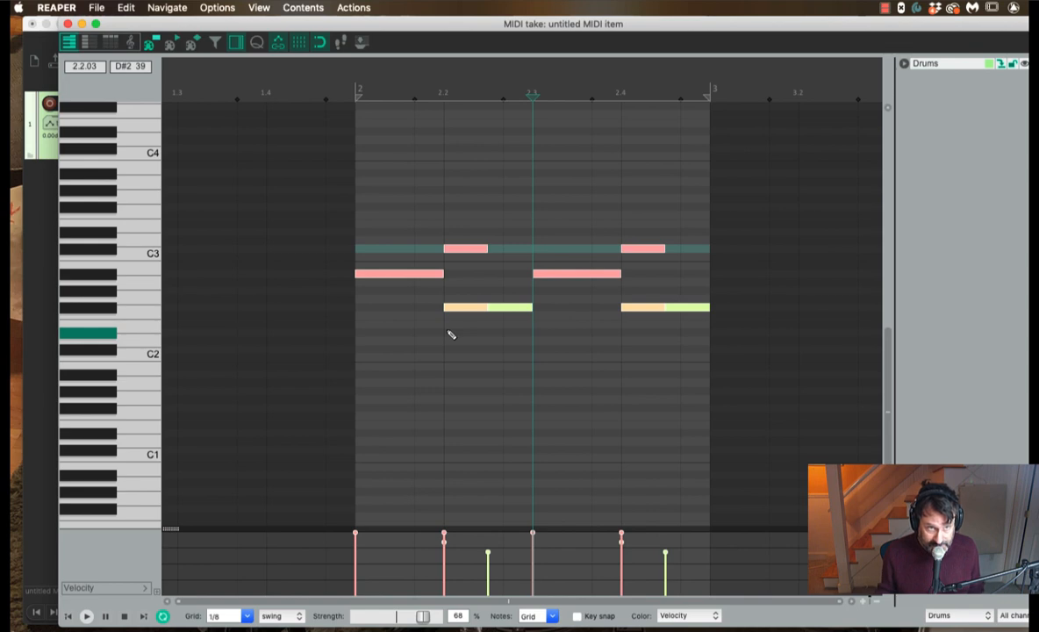
pyautogui.press('space')
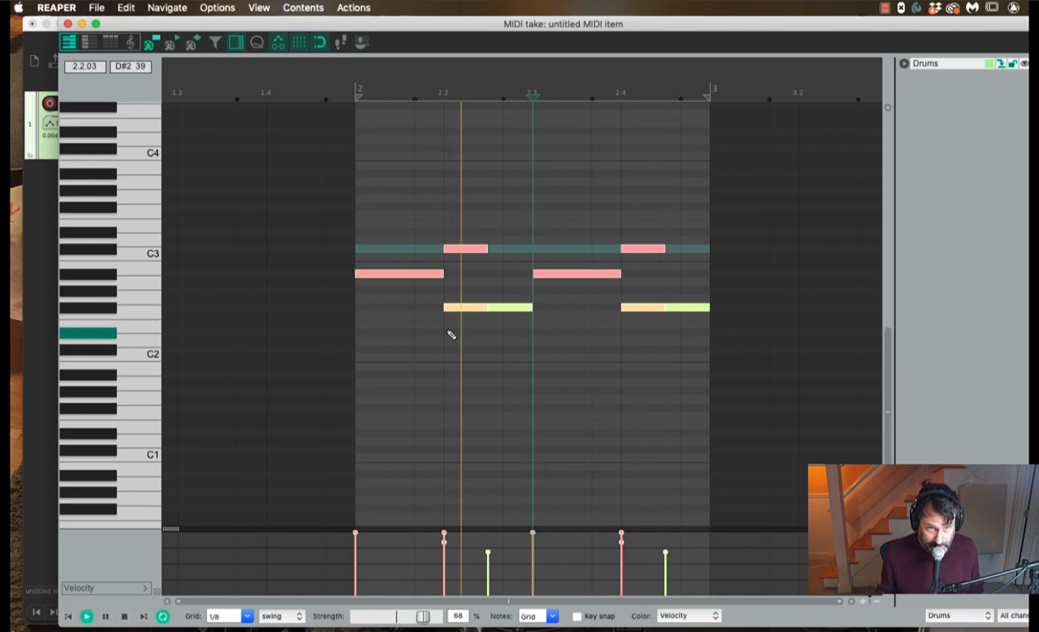
pyautogui.press('space')
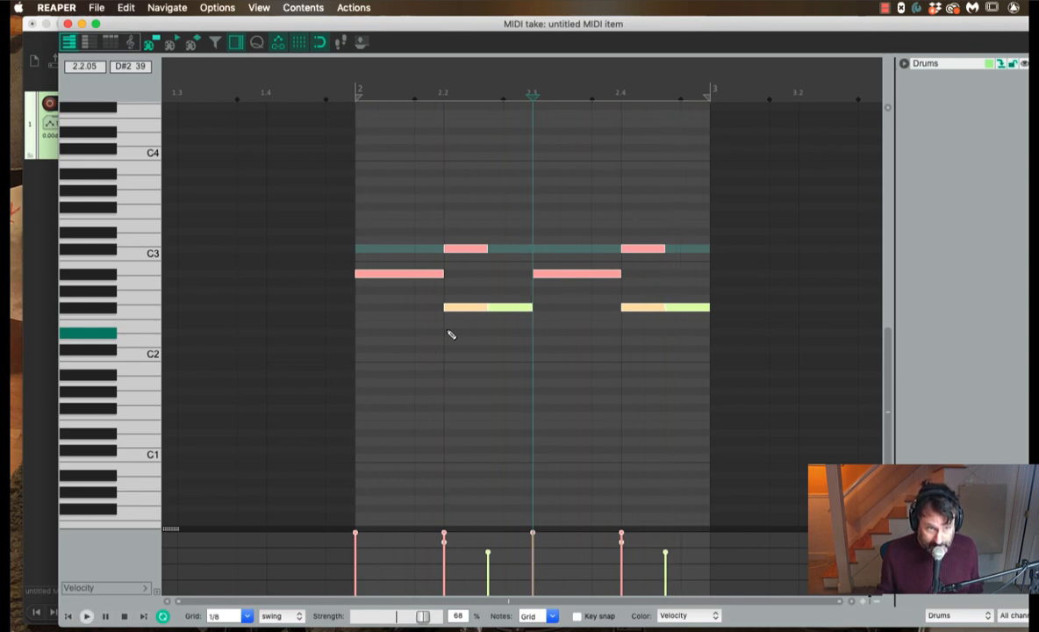
# Quantize the selected notes' positions to the 1/8 swing grid at 68% strength and play the loop.
pyautogui.click(260, 607)
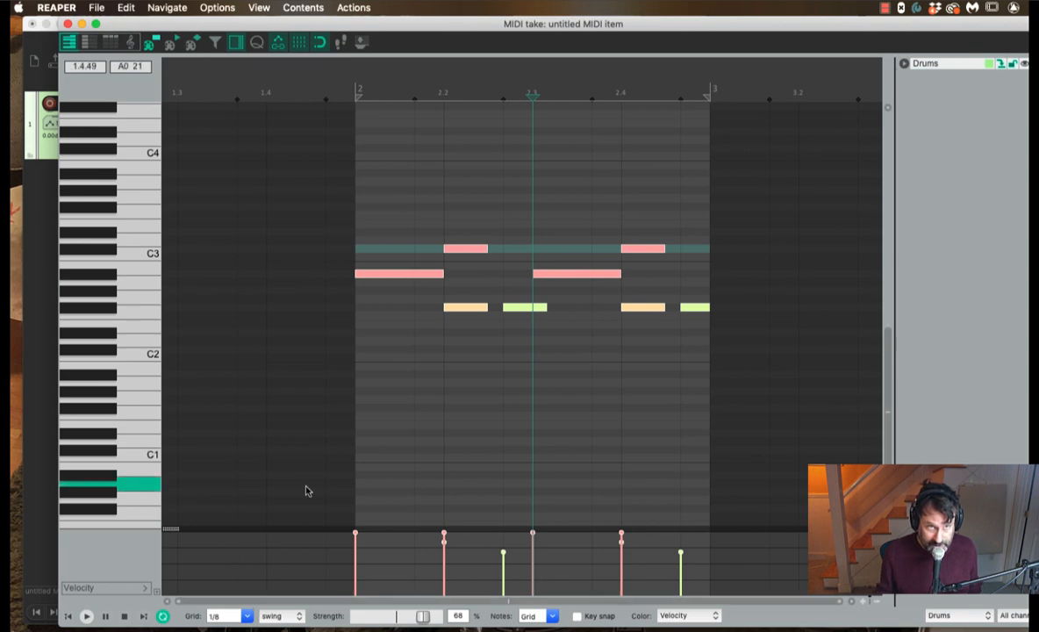
pyautogui.press('space')
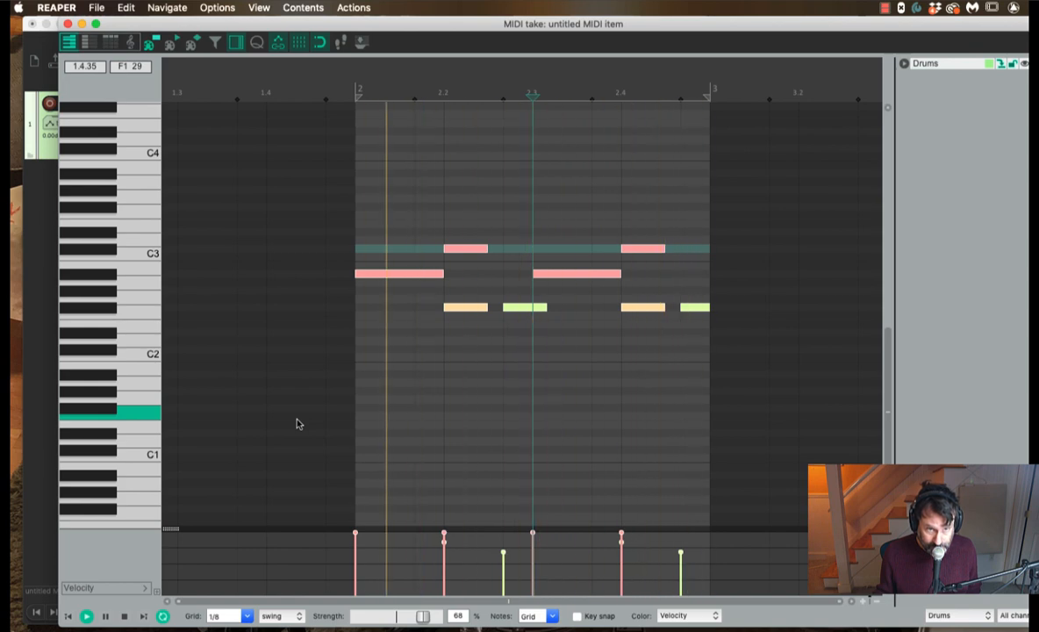
pyautogui.press('space')
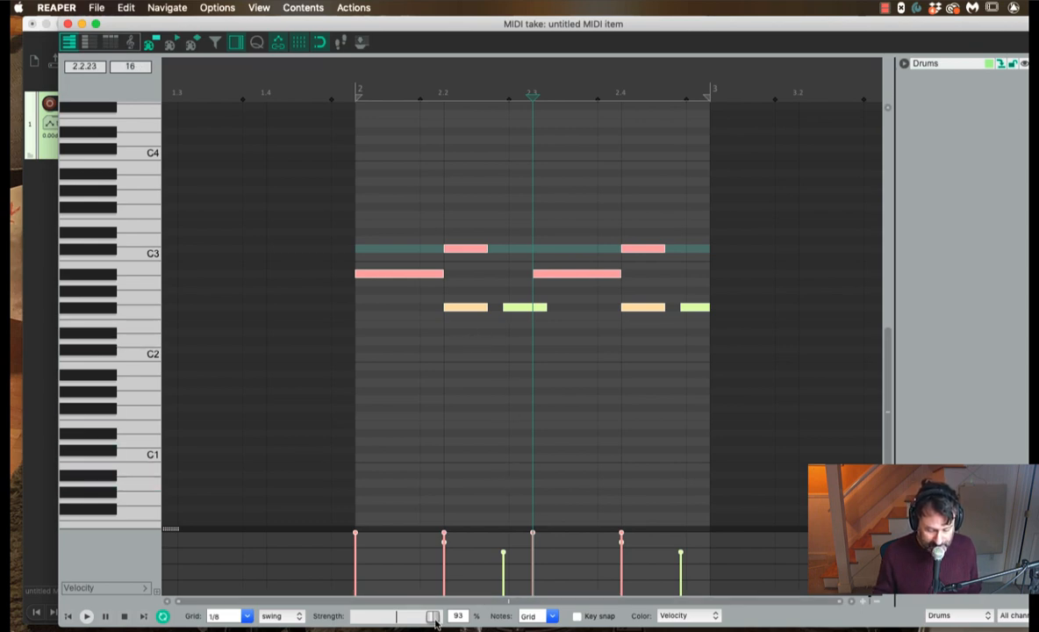
# Quantize the selected notes to the 1/8 grid with 93% swing strength and play the loop.
pyautogui.press('q')
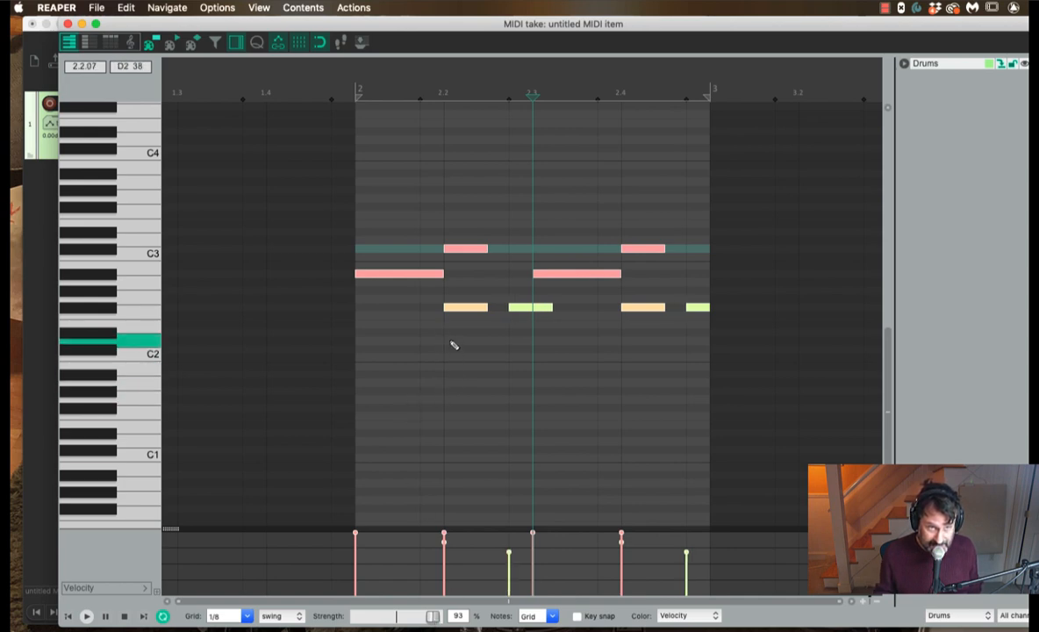
pyautogui.press('space')
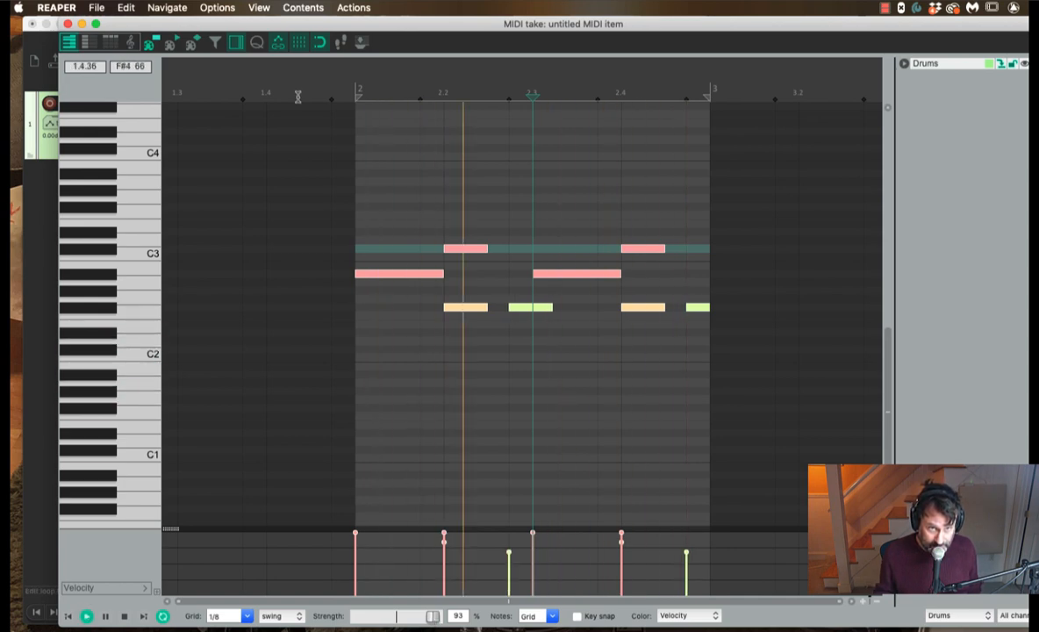
pyautogui.press('space')
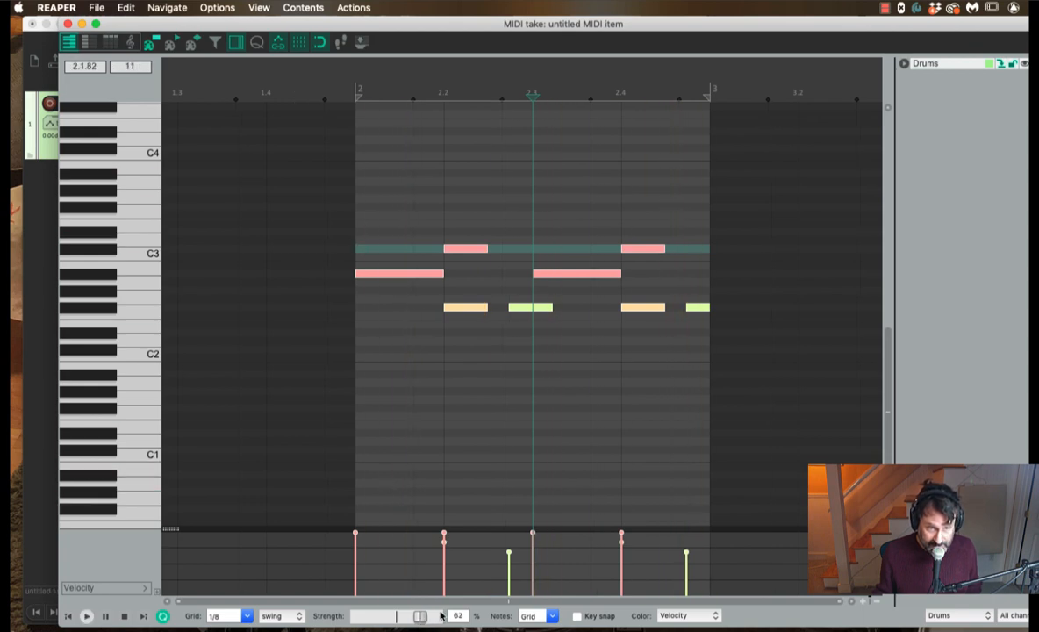
# Quantize the selected notes to the 1/8 grid with 62% swing strength and play the loop.
pyautogui.hotkey('shift', 'q')
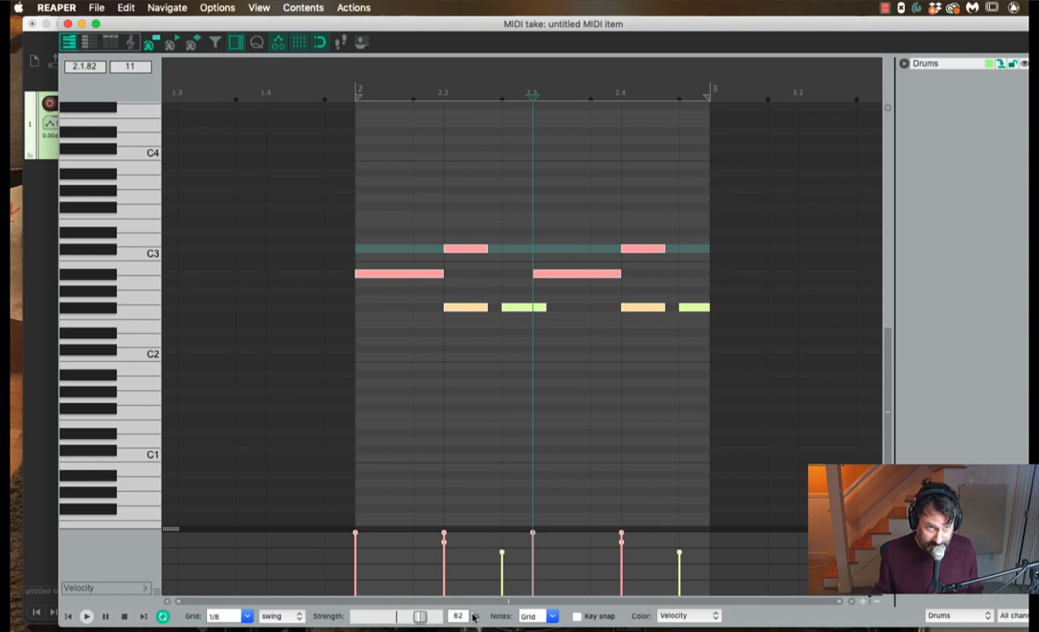
pyautogui.press('space')
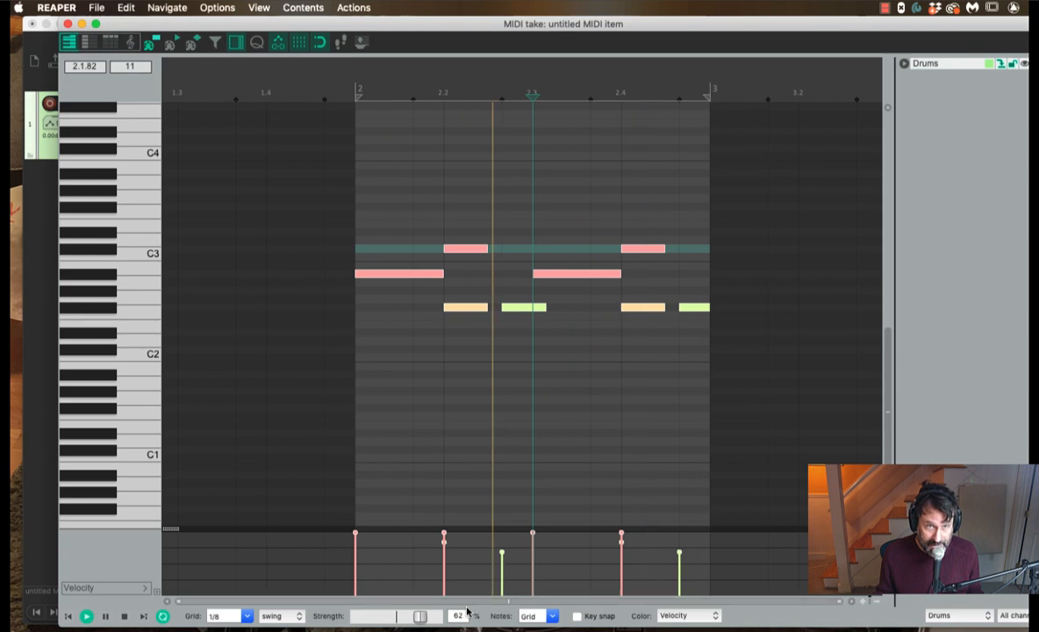
pyautogui.press('space')
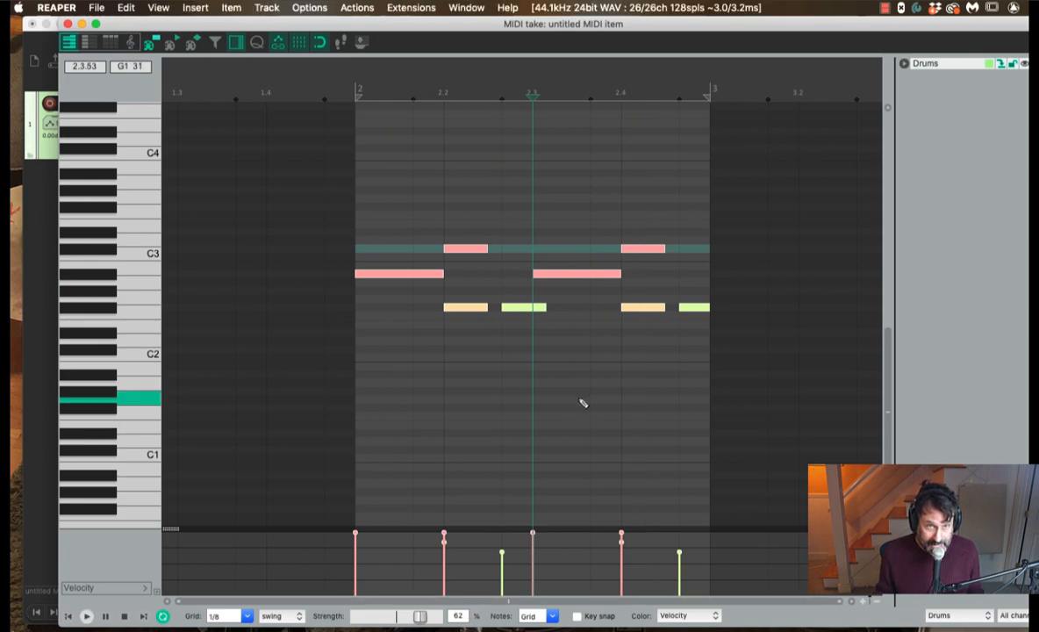
# Close the MIDI editor, clear the time selection, and extend the drum item's end by one measure to 4.1.00.
pyautogui.press('Escape')
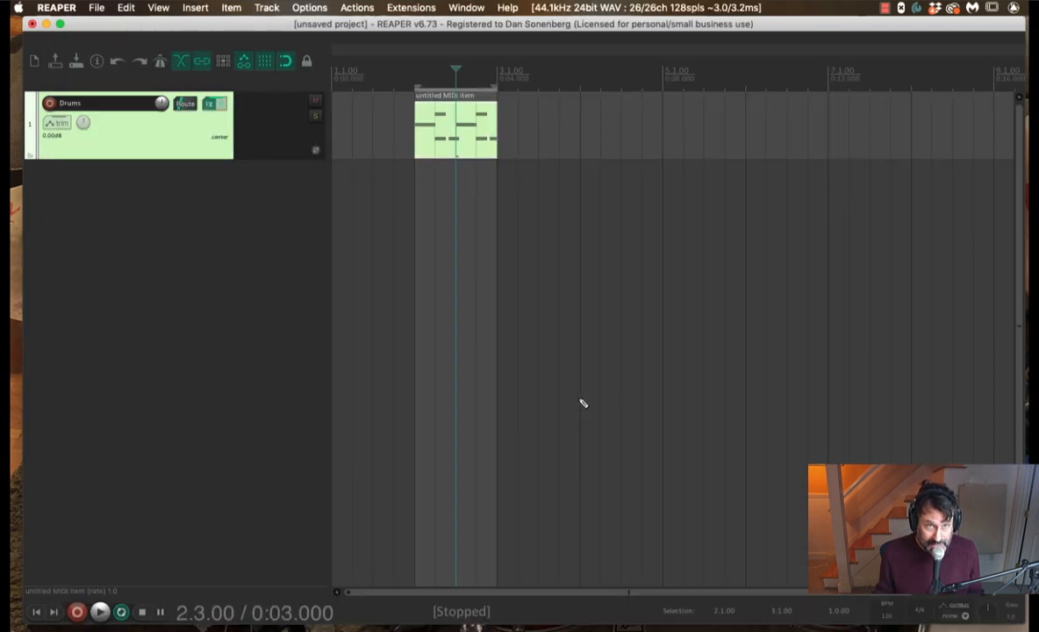
pyautogui.click(472, 126)
pyautogui.click(466, 107)
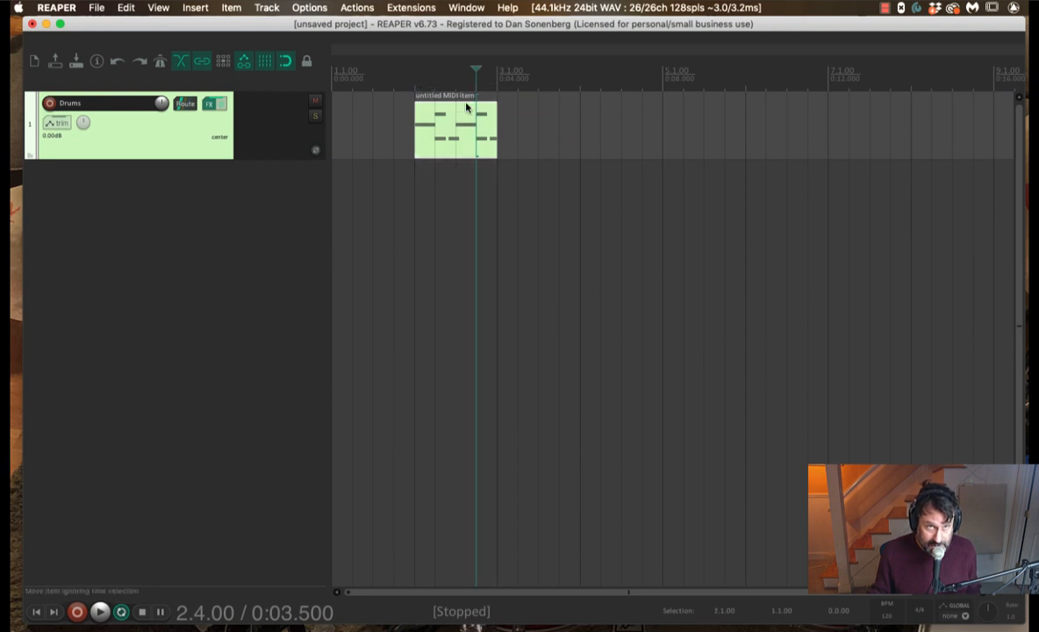
pyautogui.moveTo(499, 154)
pyautogui.mouseDown()
pyautogui.moveTo(499, 144)
pyautogui.moveTo(551, 157)
pyautogui.moveTo(501, 150)
pyautogui.mouseUp()
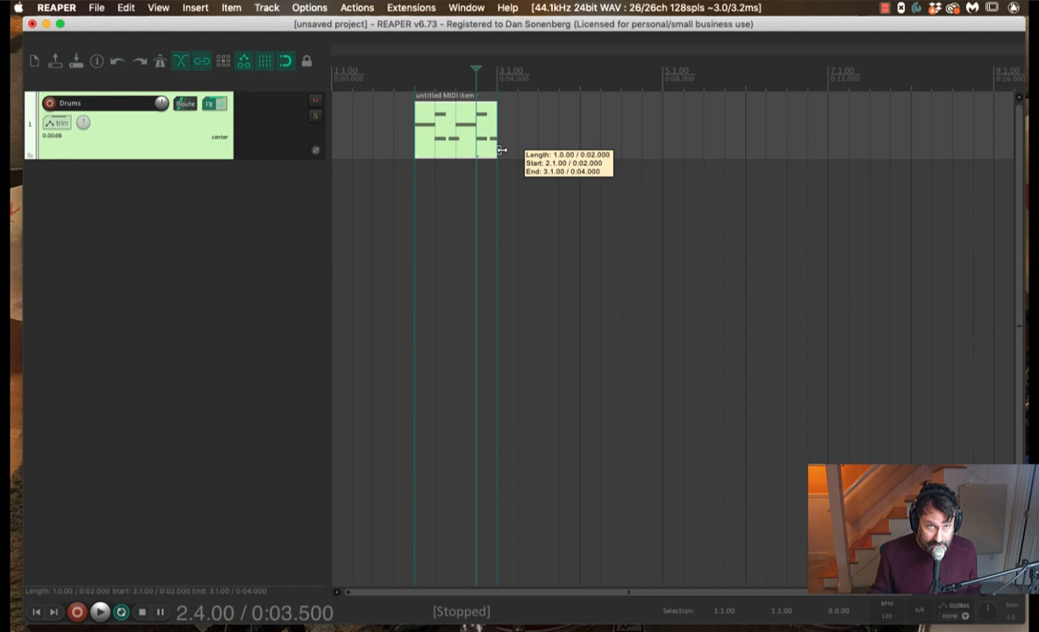
pyautogui.moveTo(501, 150); pyautogui.dragTo(577, 159)
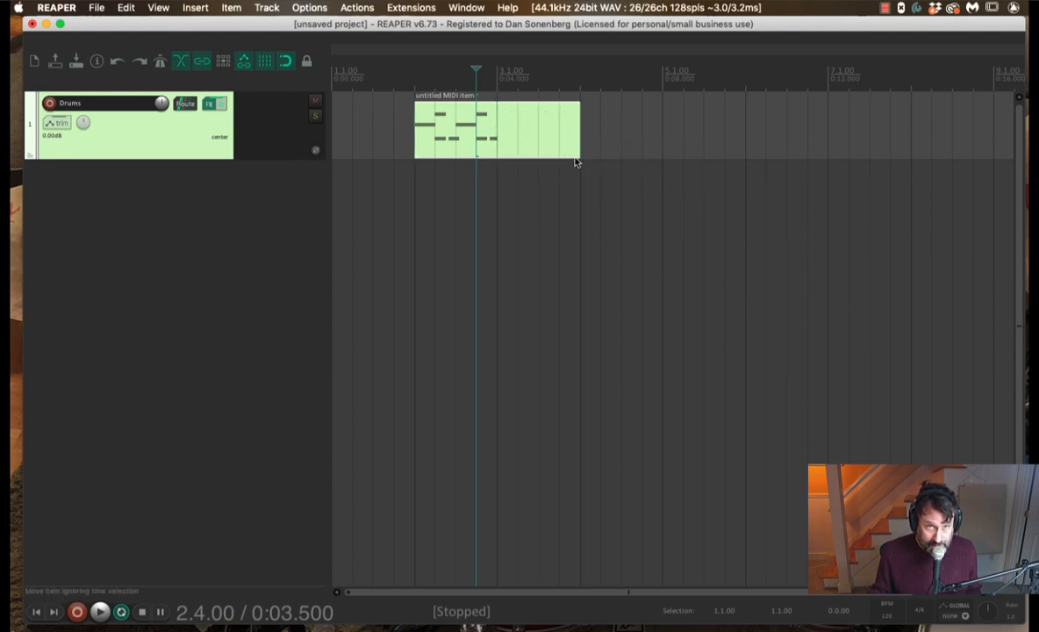
# Reopen the drum item in the MIDI editor and duplicate all of measure 2's notes into measure 3.
pyautogui.doubleClick(454, 128)
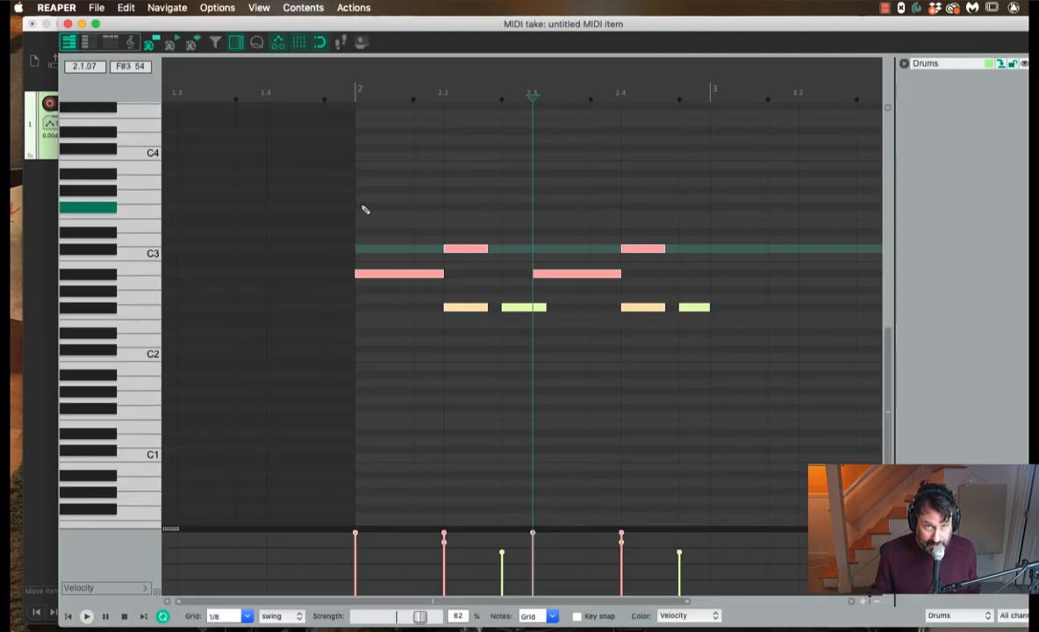
pyautogui.moveTo(365, 200); pyautogui.dragTo(716, 337)
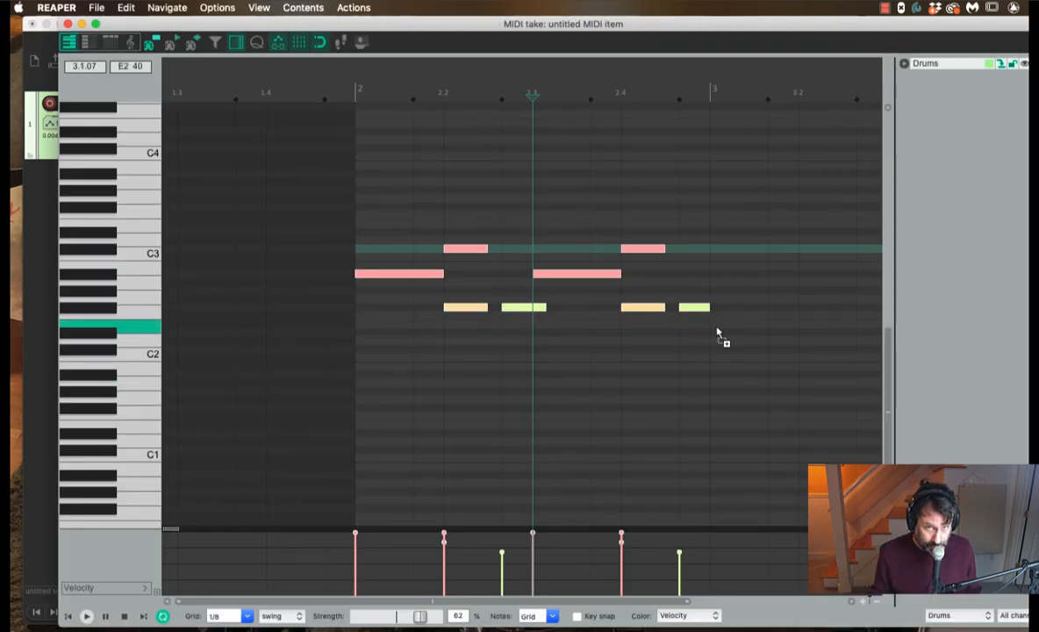
pyautogui.press('super+d')
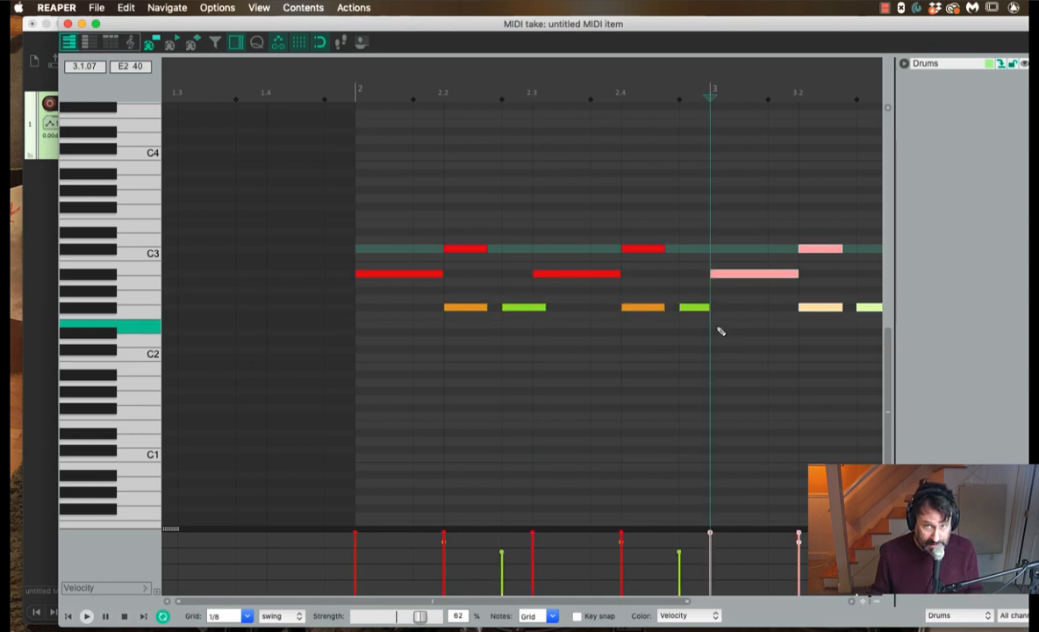
pyautogui.hscroll(5, 718, 330)
pyautogui.hscroll(-3, 719, 330)
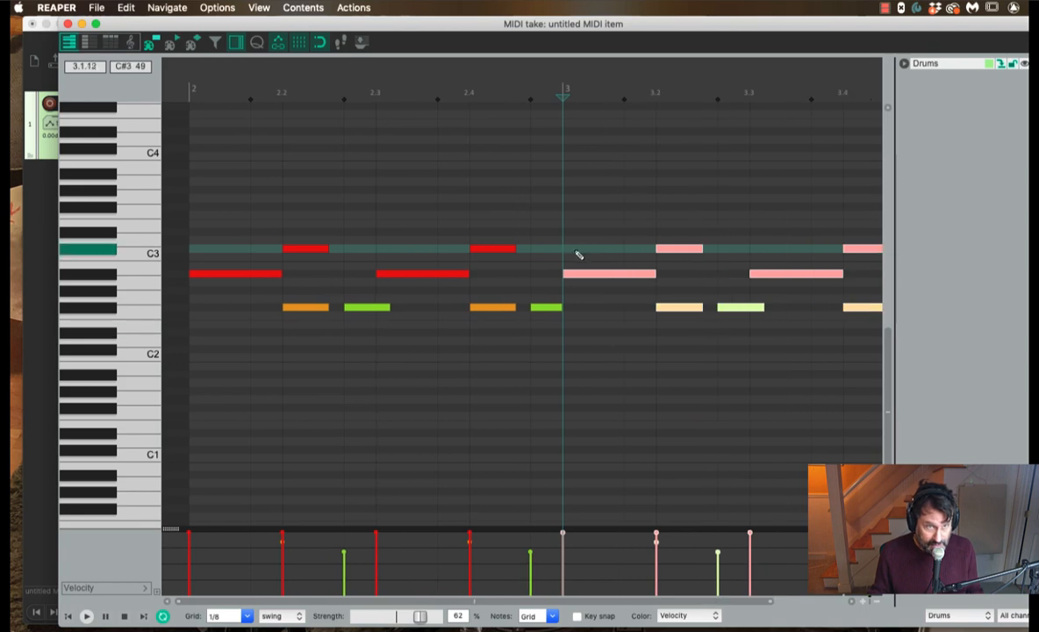
# Return to the arrangement, set the time selection to the two-measure drum item, and play it.
pyautogui.press('Escape')
pyautogui.click(413, 88)
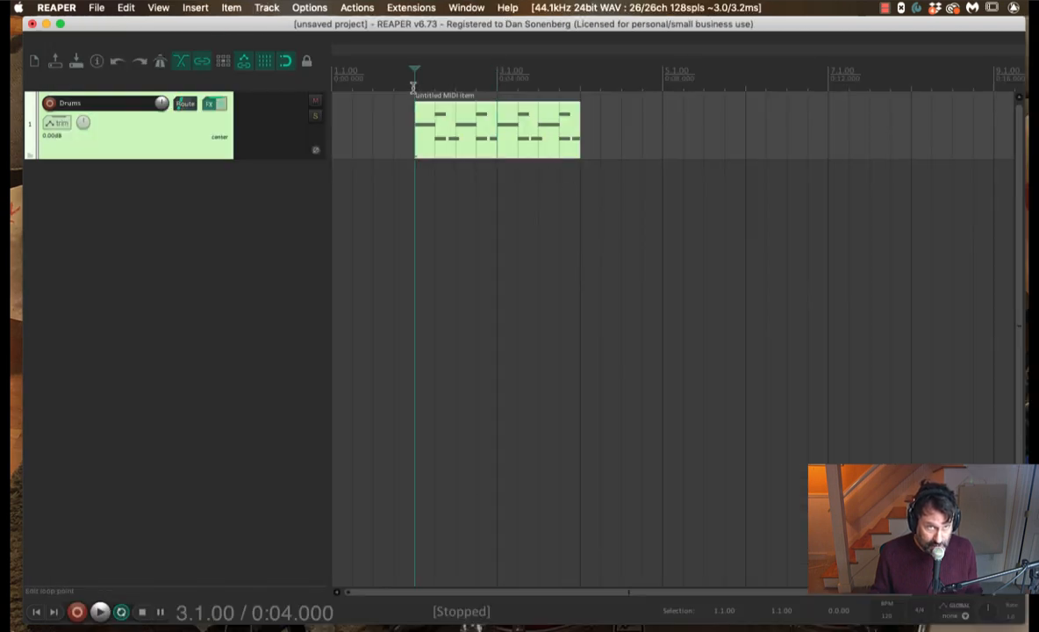
pyautogui.click(509, 123)
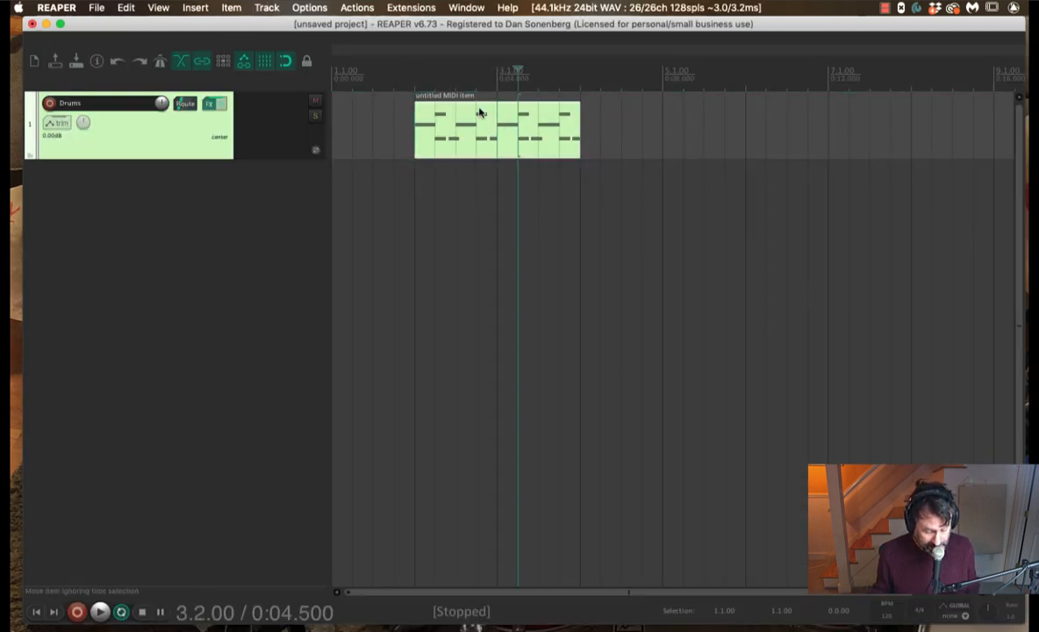
pyautogui.keyDown('shift'); pyautogui.doubleClick(480, 110); pyautogui.keyUp('shift')
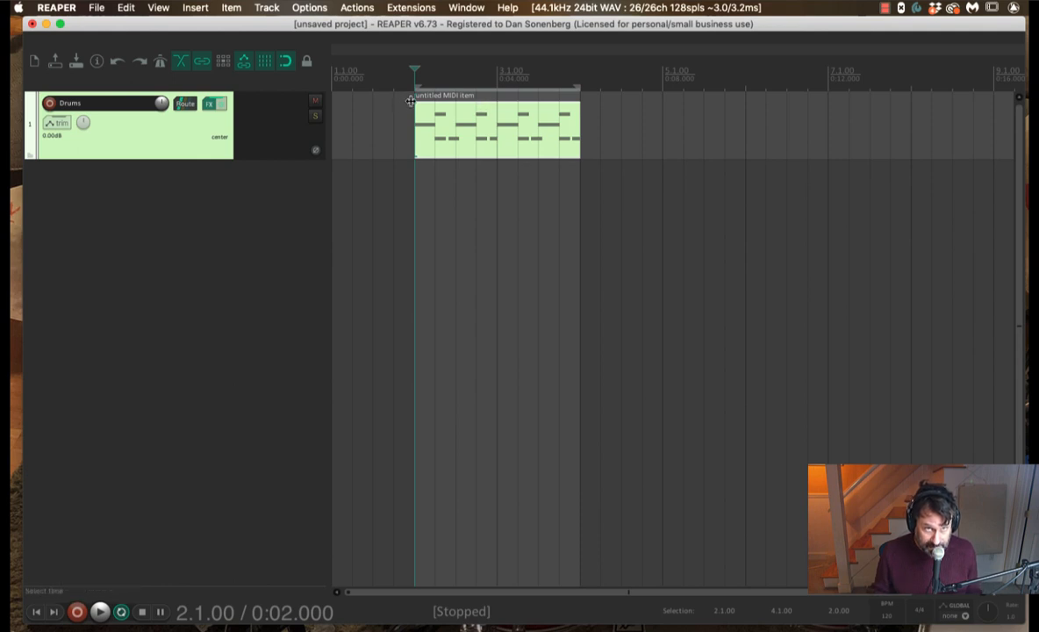
pyautogui.press('space')
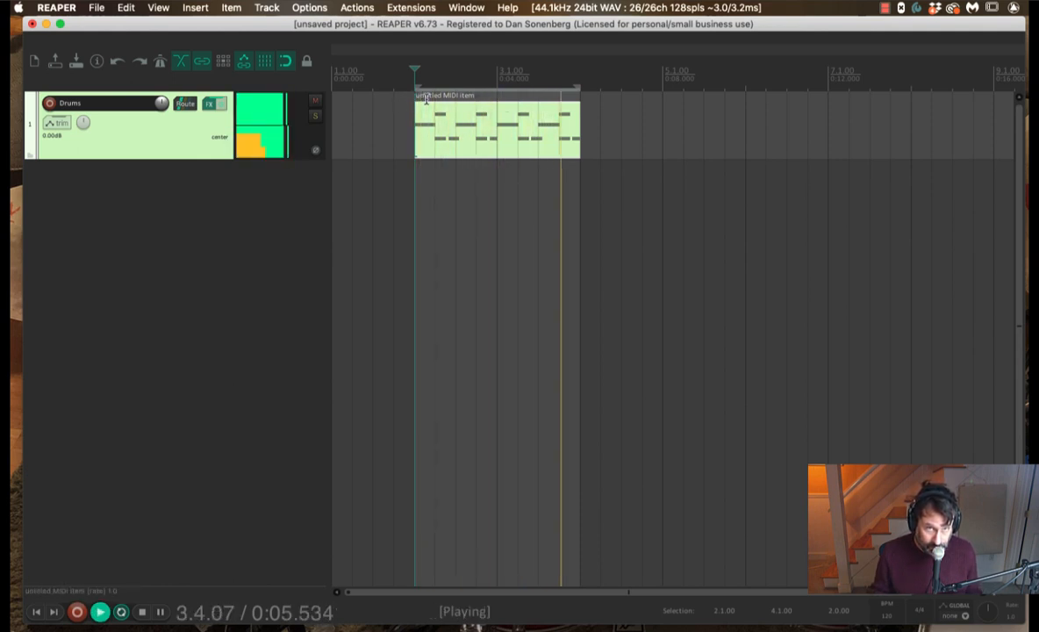
pyautogui.press('space')
# In the drum item's MIDI editor, add C2 notes at 2.1 and 2.4 and a D2 note on the swung off-beat before 2.4.
pyautogui.doubleClick(475, 136)
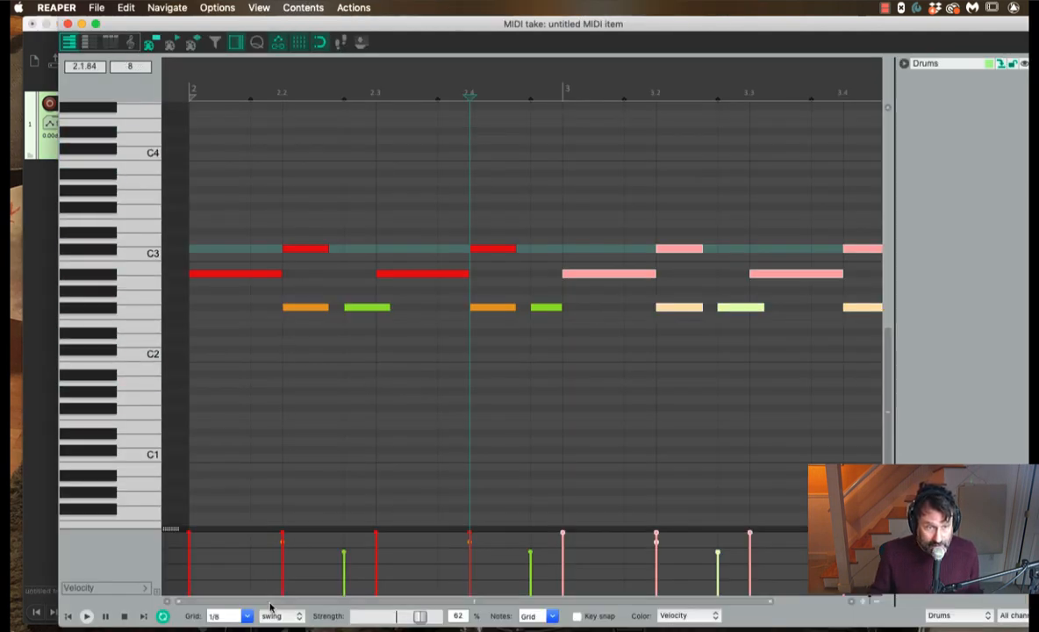
pyautogui.click(215, 359)
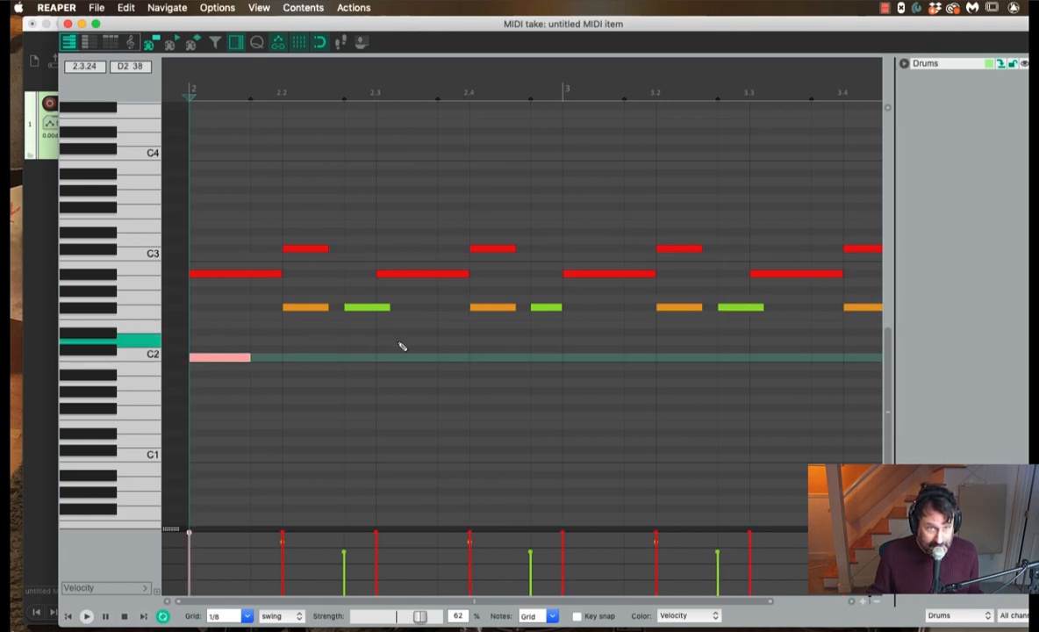
pyautogui.click(457, 348)
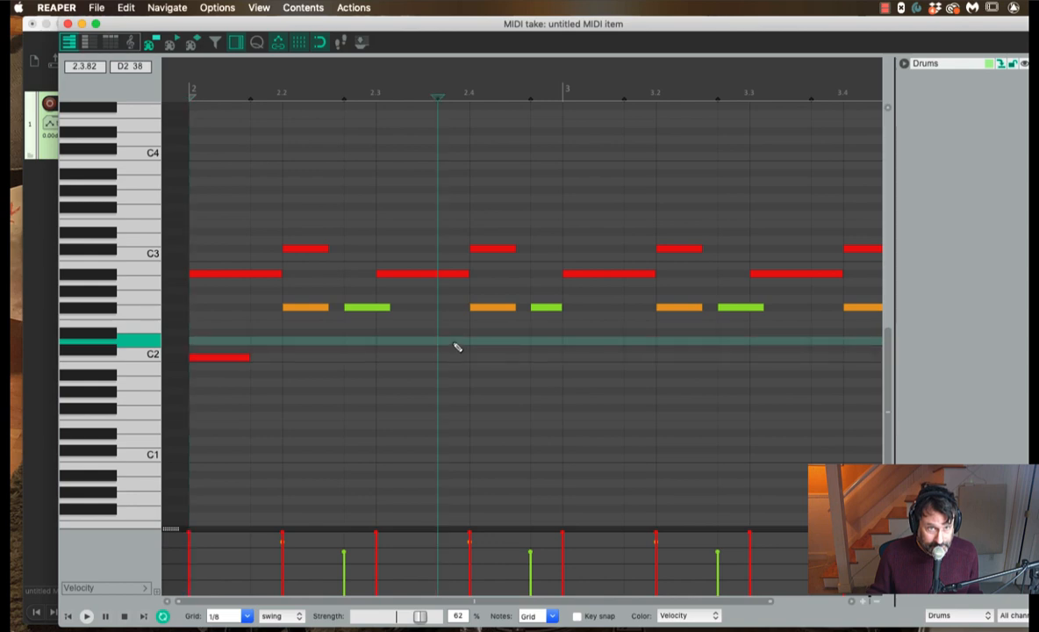
pyautogui.click(456, 347)
pyautogui.click(474, 358)
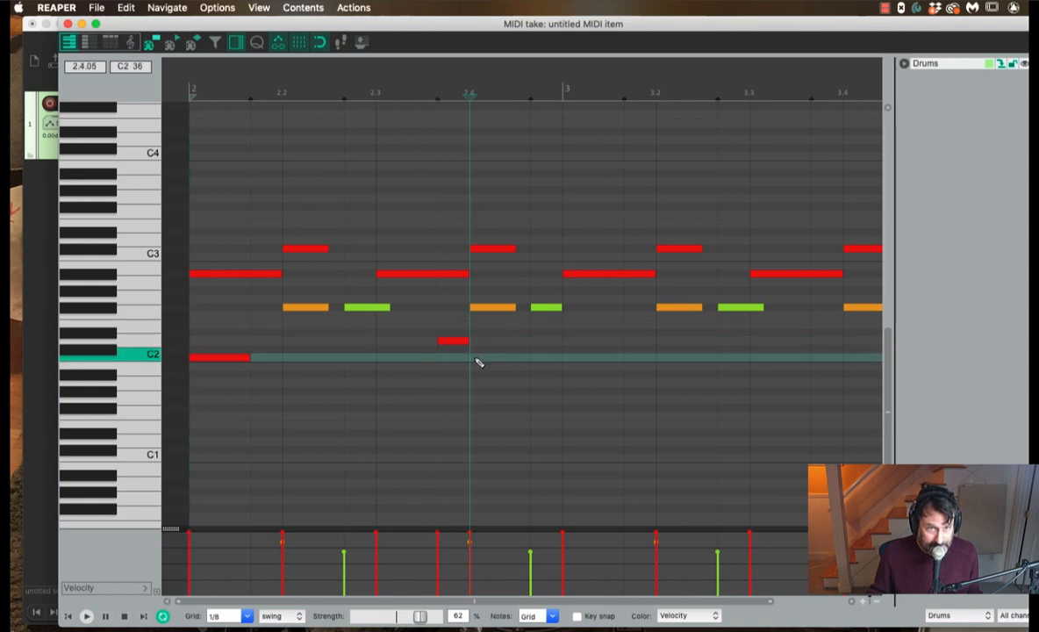
pyautogui.click(474, 357)
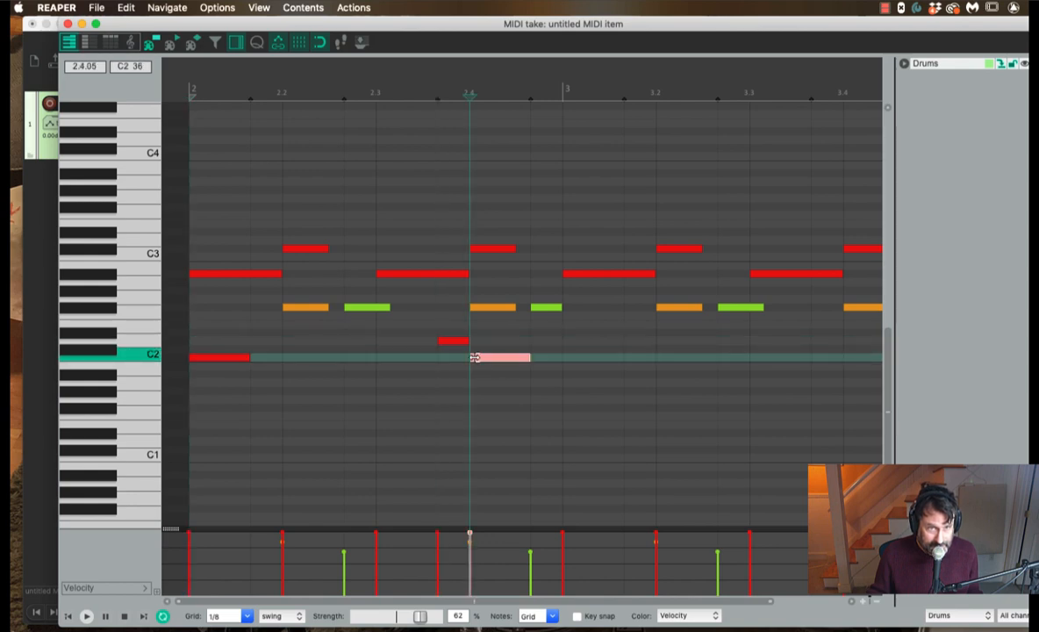
# Play the pattern from the start of measure 2 and delete the C2 note at 2.4.
pyautogui.click(186, 93)
pyautogui.press('space')
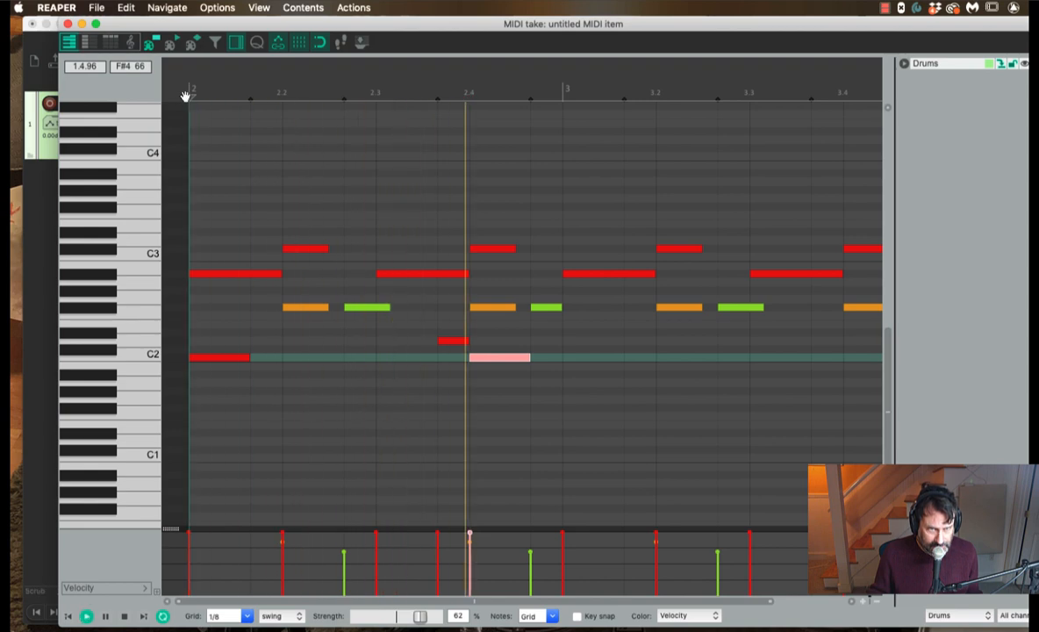
pyautogui.press('space')
pyautogui.doubleClick(503, 357)
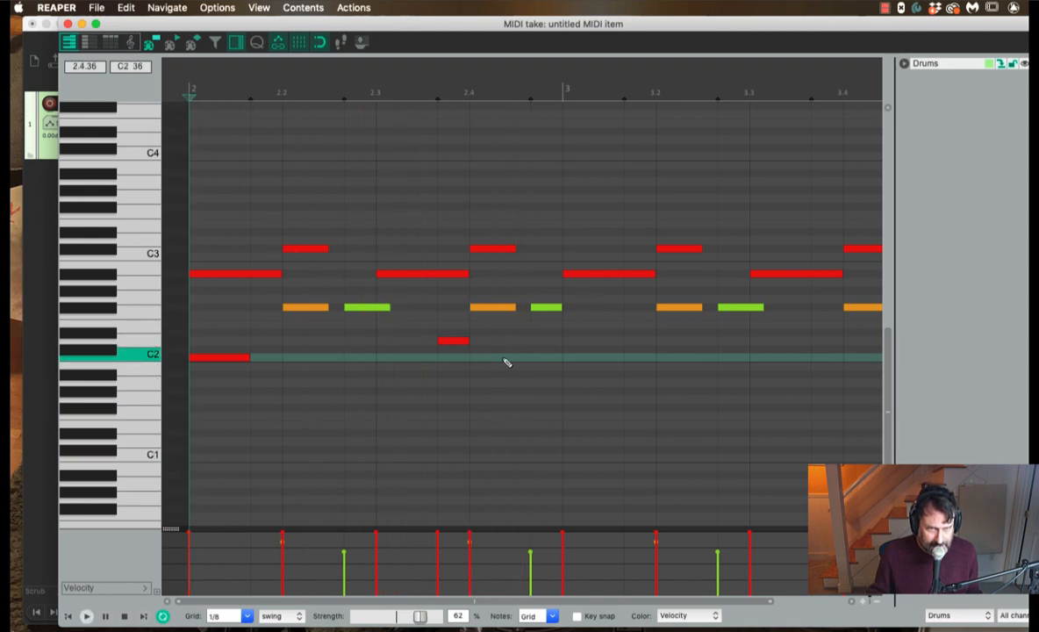
# Add C2 notes on the swung off-beats after 2.4 and 3.1, and lower the D2 note before 2.4 to velocity 116.
pyautogui.click(555, 368)
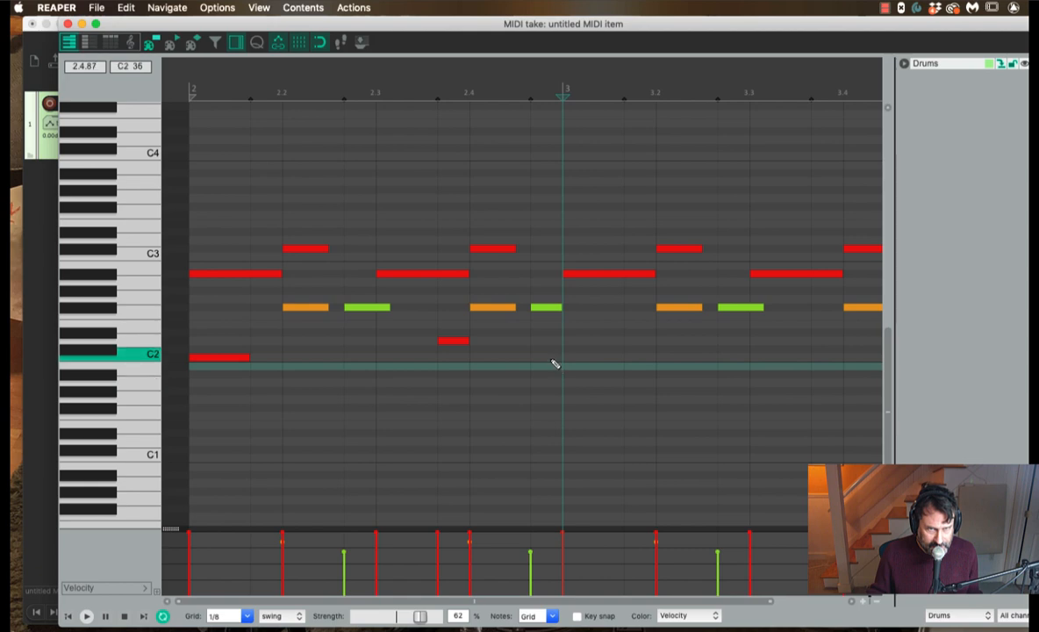
pyautogui.click(553, 358)
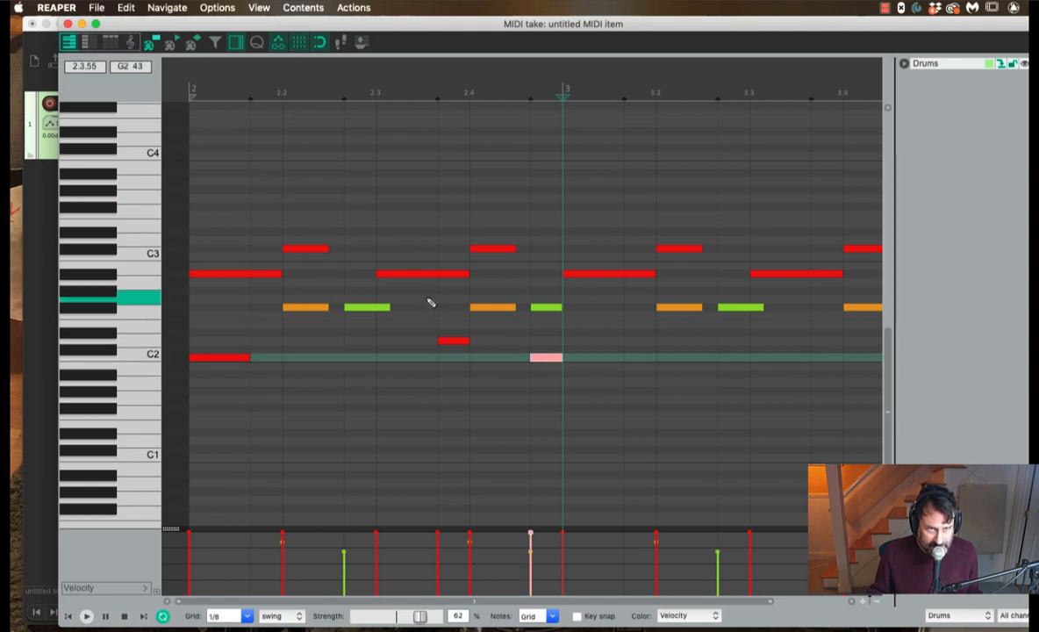
pyautogui.moveTo(443, 341); pyautogui.dragTo(443, 346)
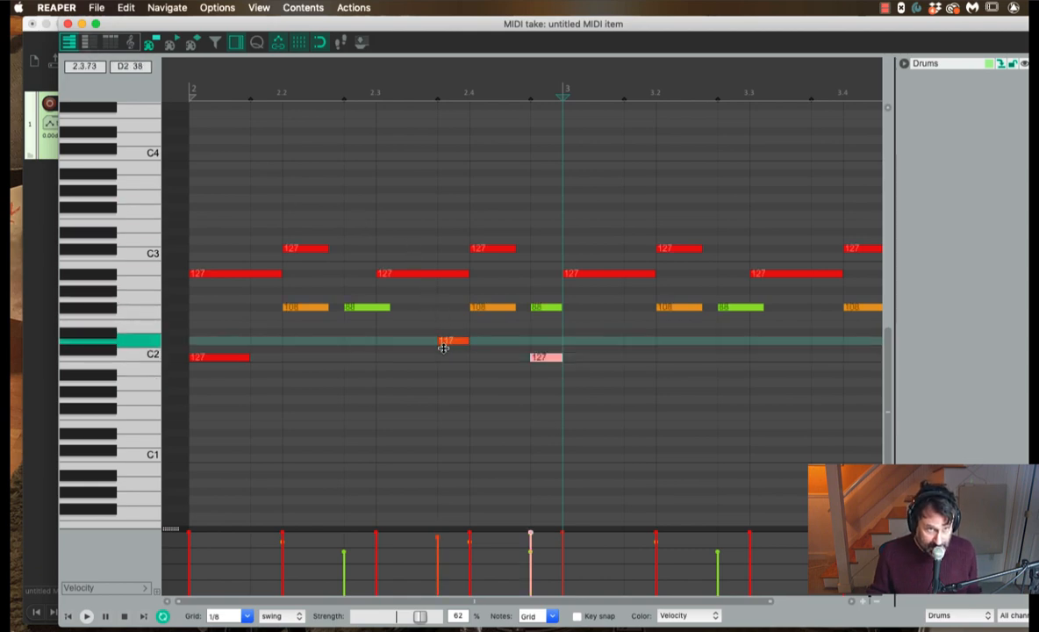
pyautogui.click(639, 358)
# Play the edited drum pattern from the start of measure 2, and stop playback.
pyautogui.click(186, 93)
pyautogui.press('space')
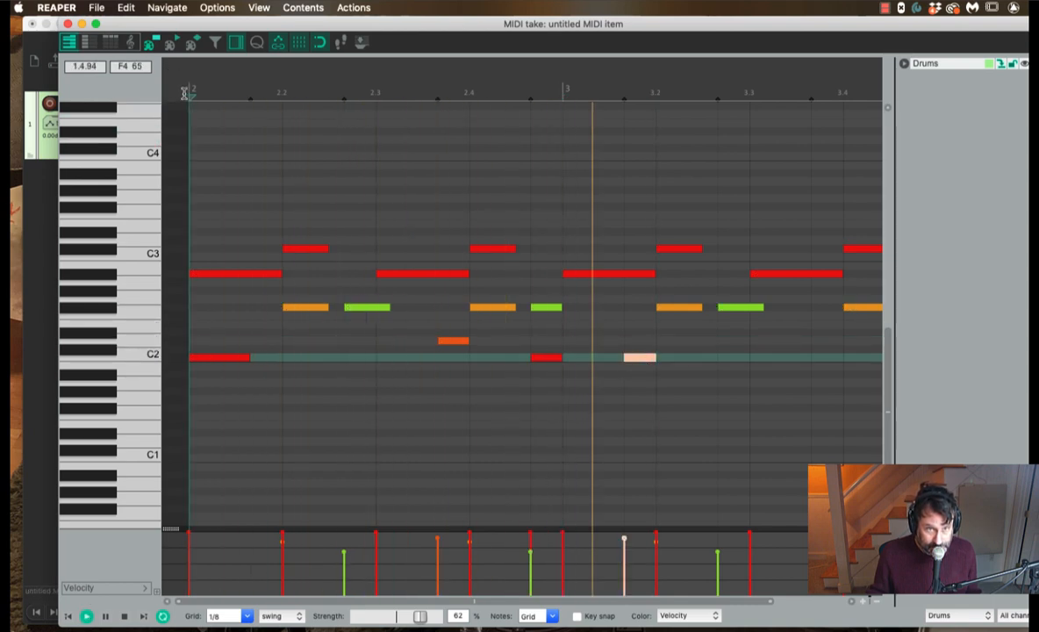
pyautogui.press('space')
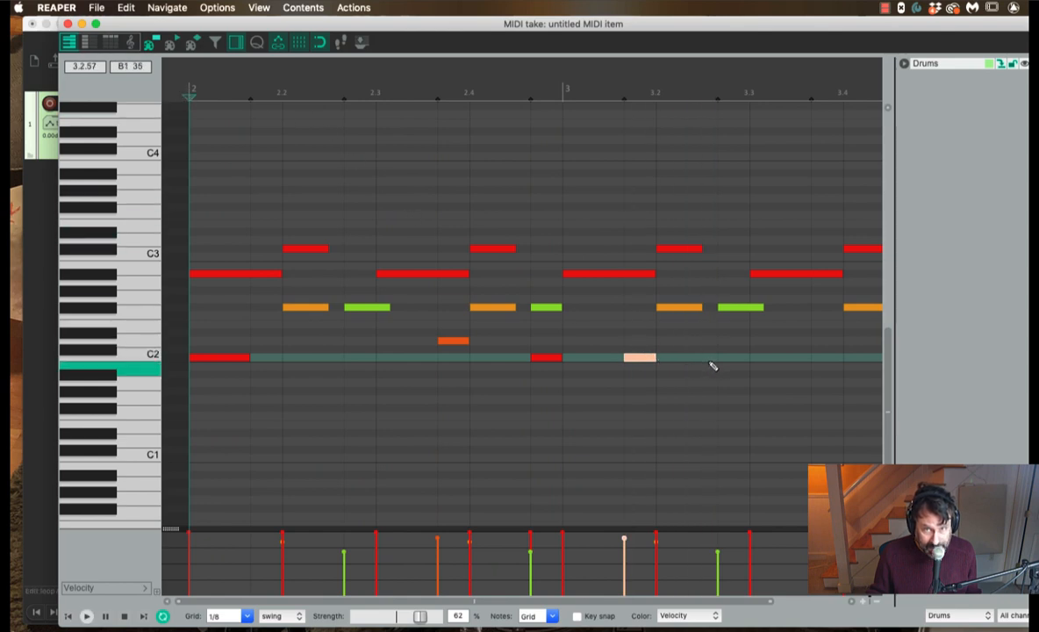
# Add a C2 note on the off-beat before 3.3, D2 notes at 3.3 and its off-beat, and set the last one's velocity to 67.
pyautogui.click(741, 359)
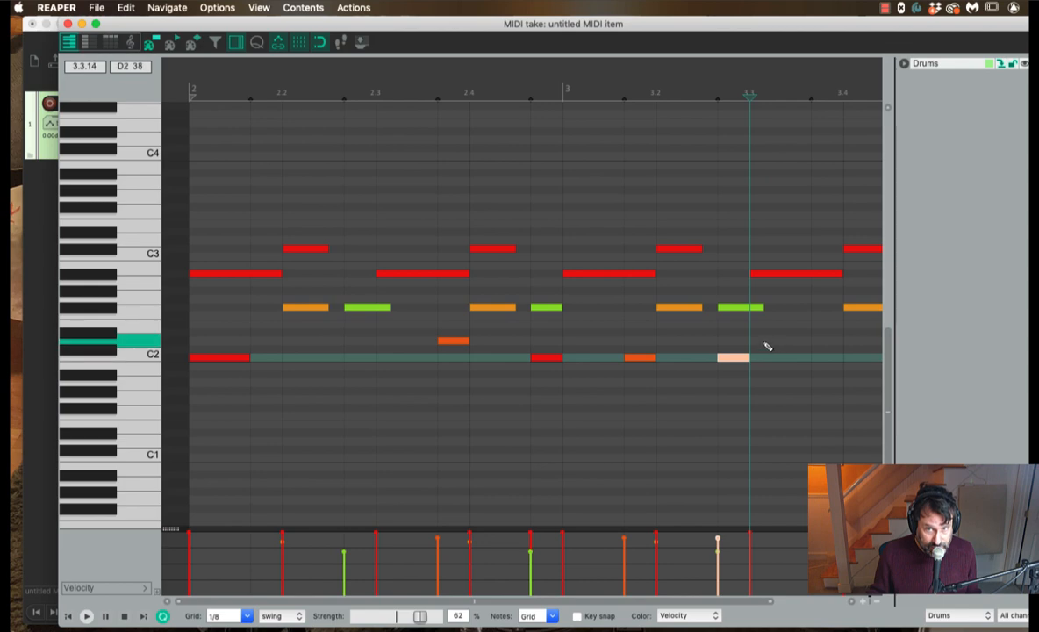
pyautogui.click(767, 342)
pyautogui.click(826, 342)
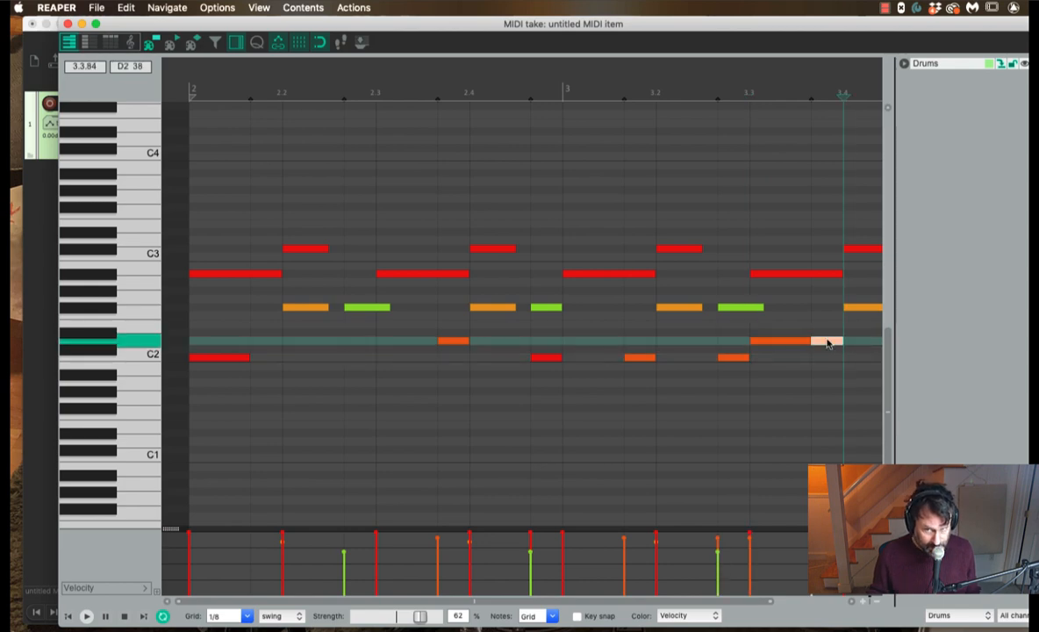
pyautogui.moveTo(826, 340); pyautogui.dragTo(827, 342)
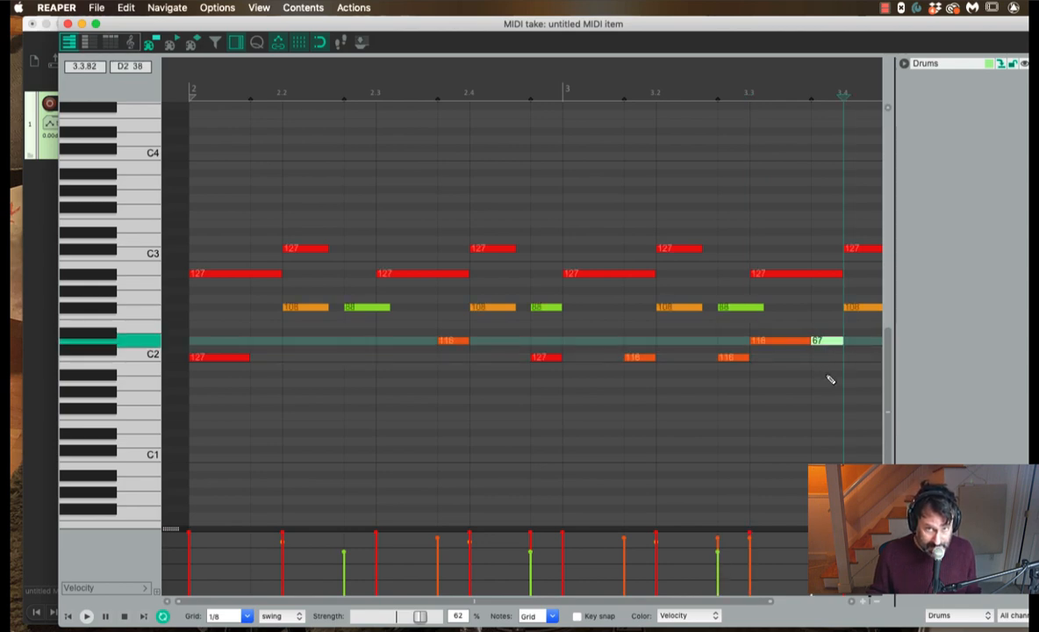
# Play the pattern from the start of measure 2 and add a D2 note on the swung off-beat after 3.4.
pyautogui.press('space')
pyautogui.press('space')
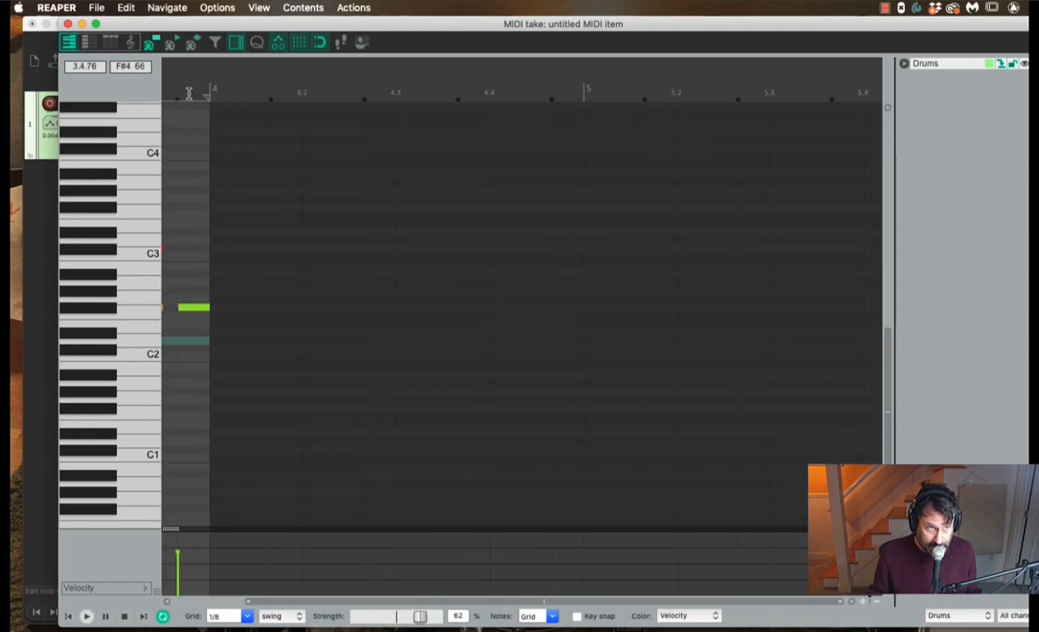
pyautogui.hscroll(-10, 243, 136)
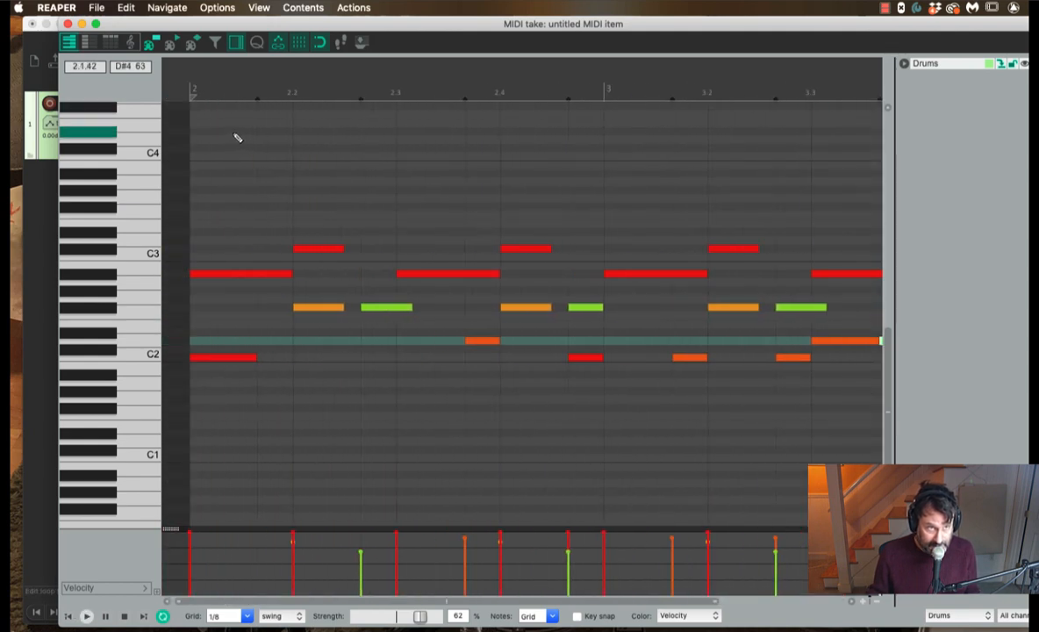
pyautogui.click(187, 91)
pyautogui.press('space')
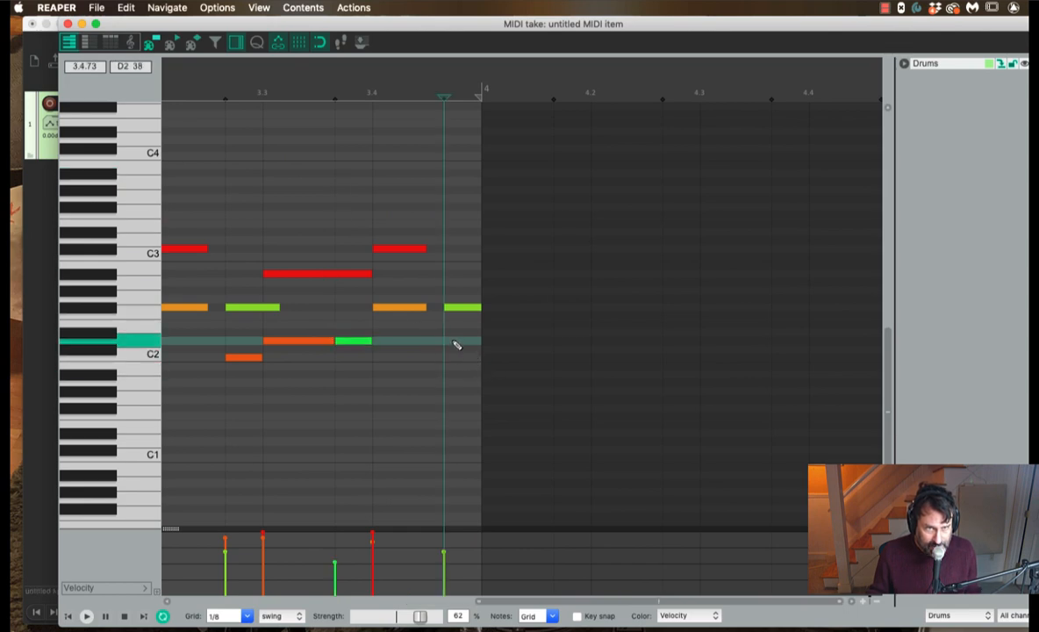
pyautogui.hscroll(-5, 395, 316)
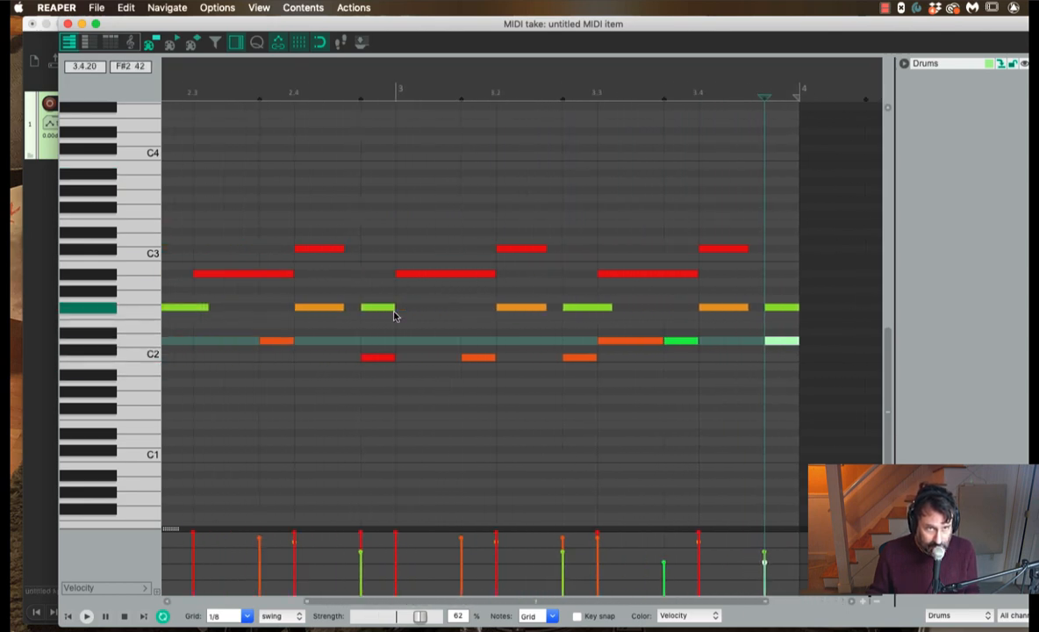
pyautogui.hscroll(-5, 394, 316)
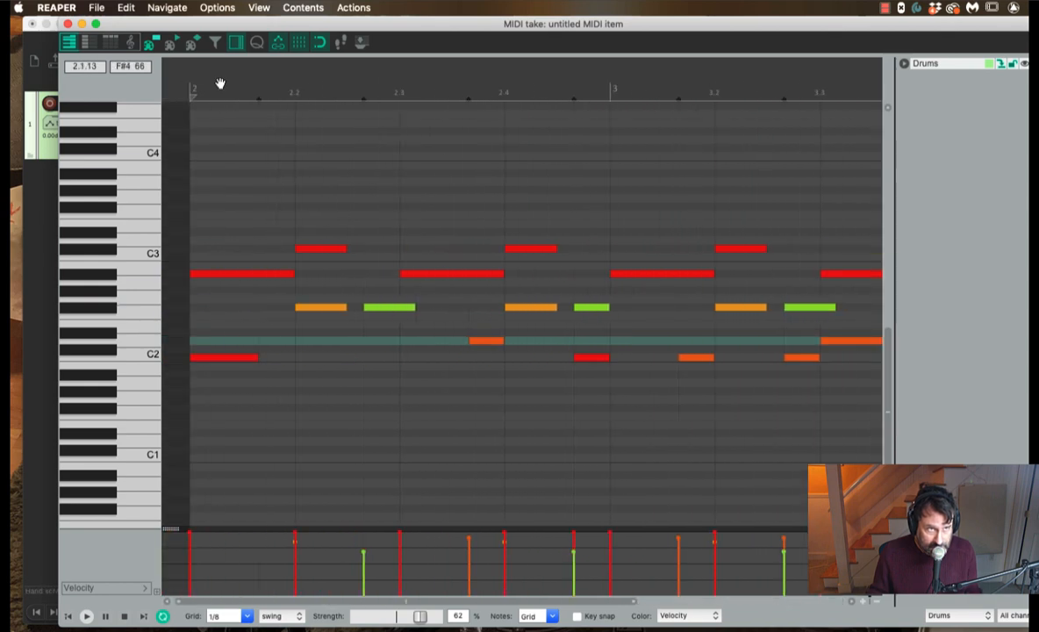
# Return to the arrangement and play the two-measure drum item from its start.
pyautogui.click(31, 24)
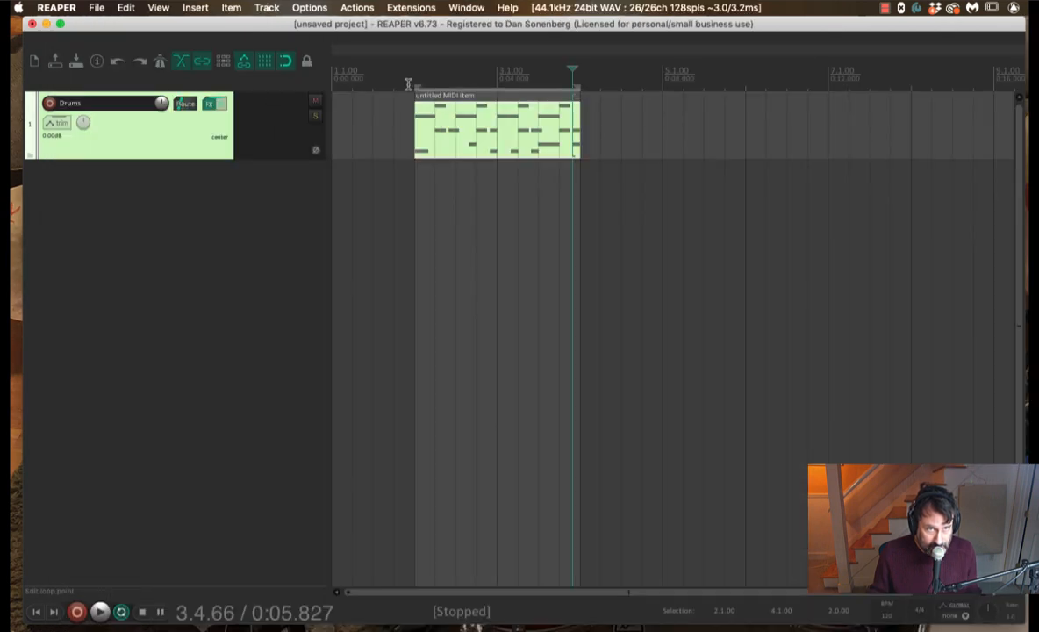
pyautogui.click(411, 79)
pyautogui.press('space')
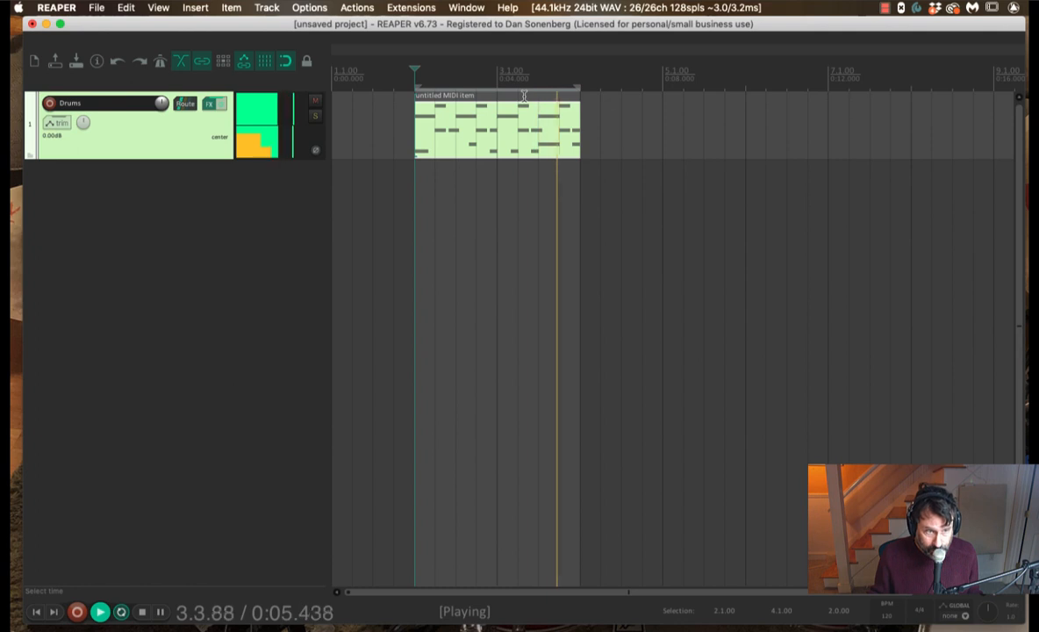
pyautogui.press('space')
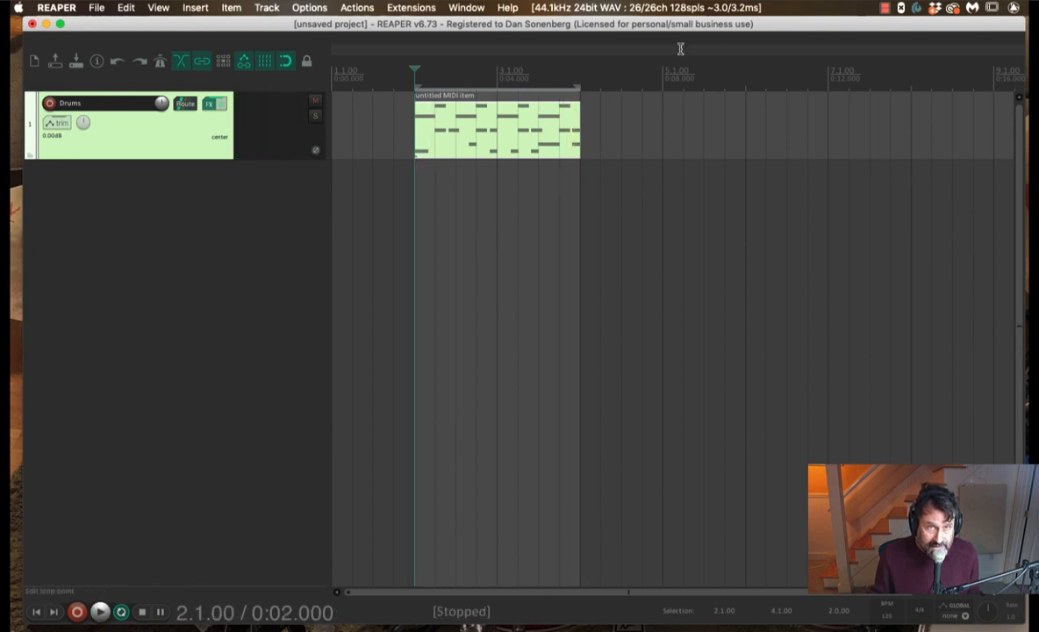
# Reopen the drum item to review its notes on the swing grid, and close the MIDI editor.
pyautogui.doubleClick(515, 139)
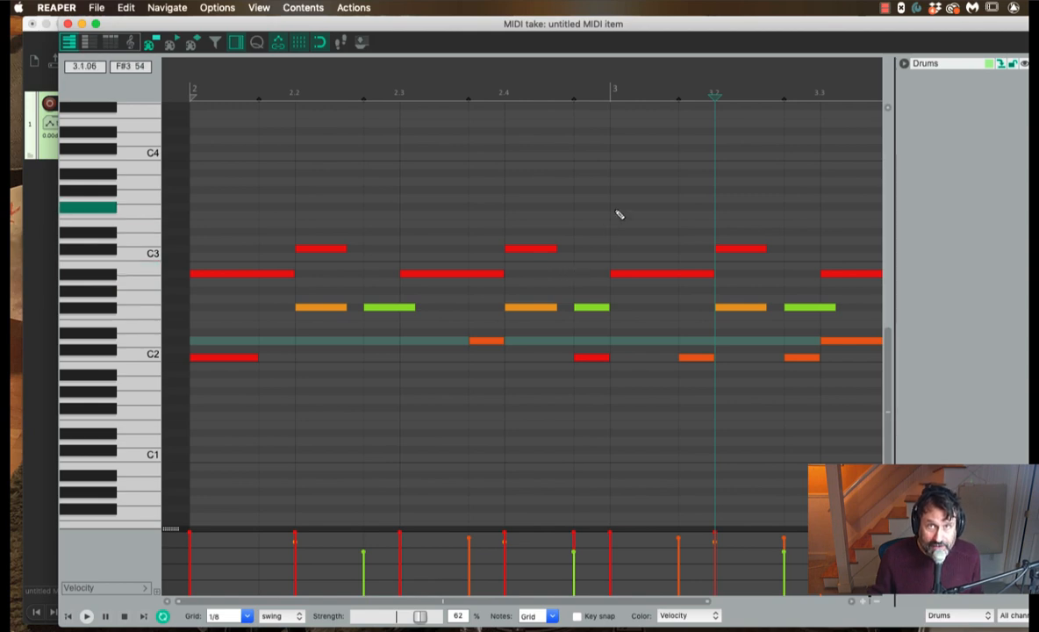
pyautogui.press('Escape')
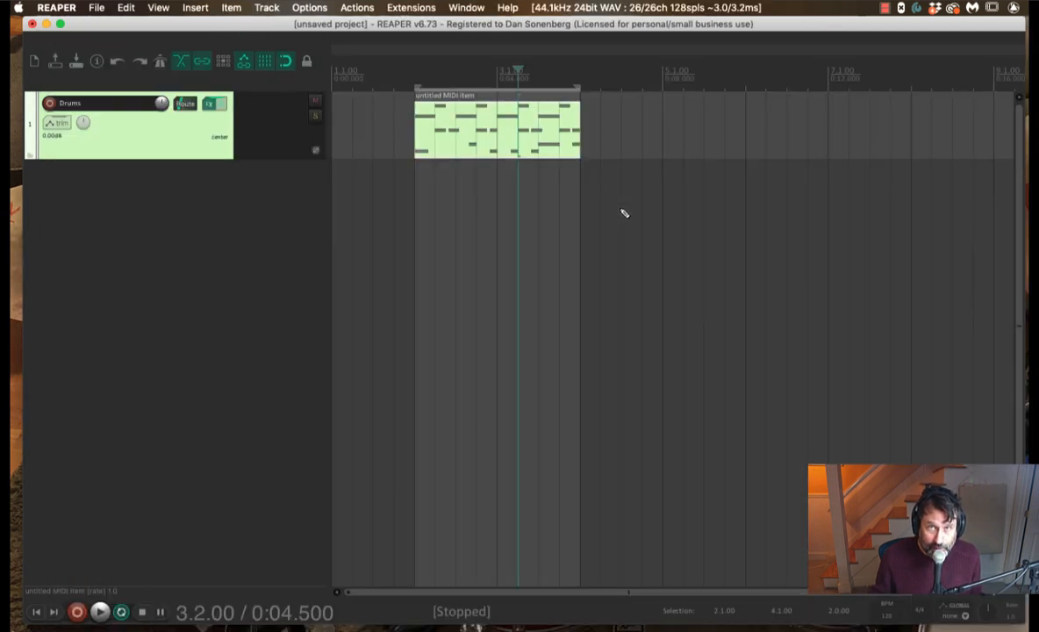